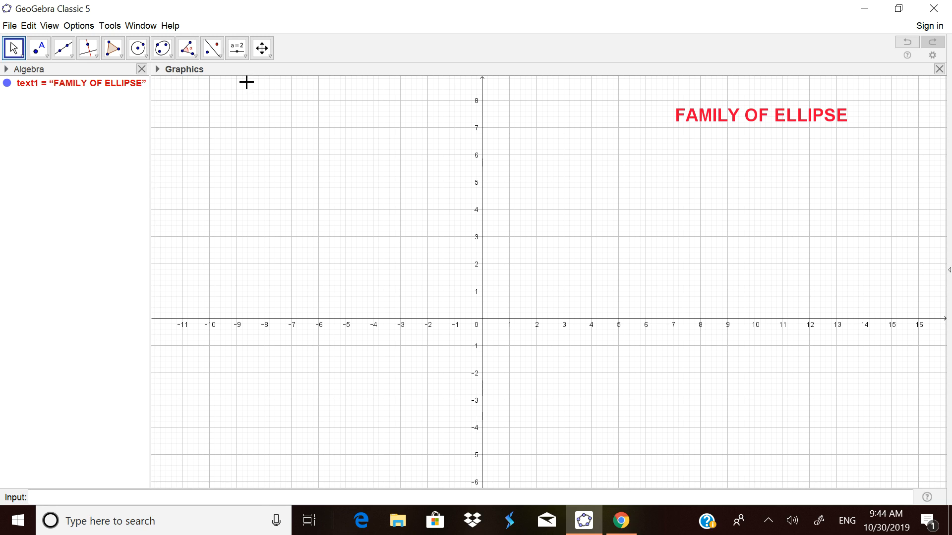
Step: Create an integer slider named a with a maximum of 10 and place it near the graphics view's upper-left corner
left_click(246, 55)
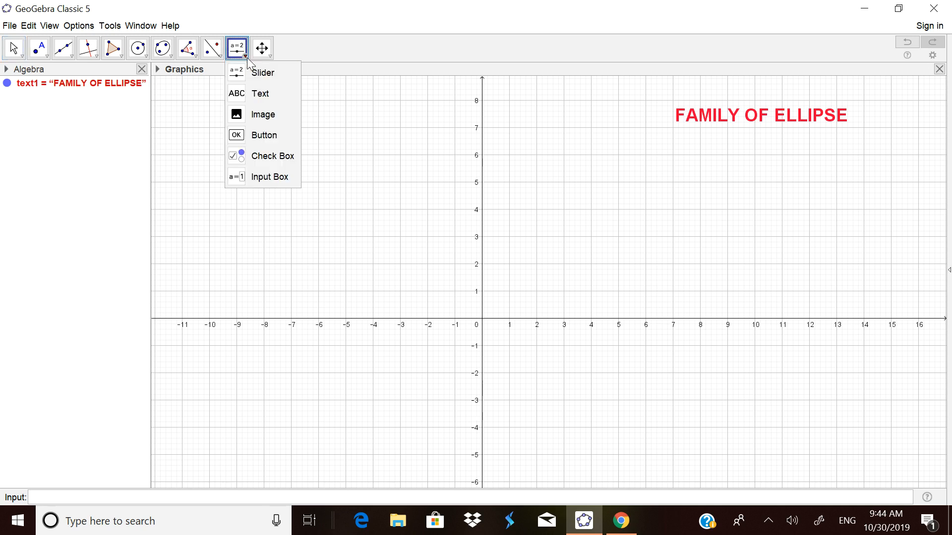
left_click(251, 73)
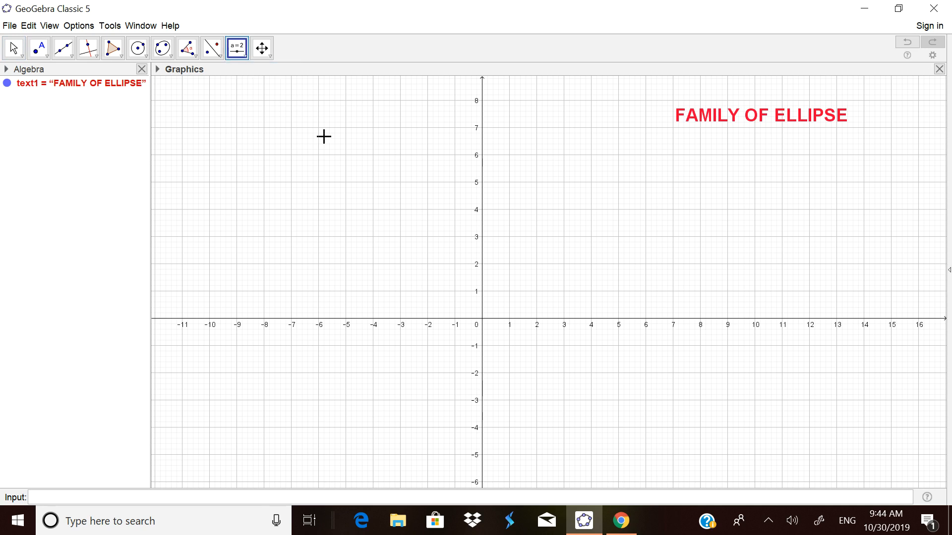
left_click(373, 166)
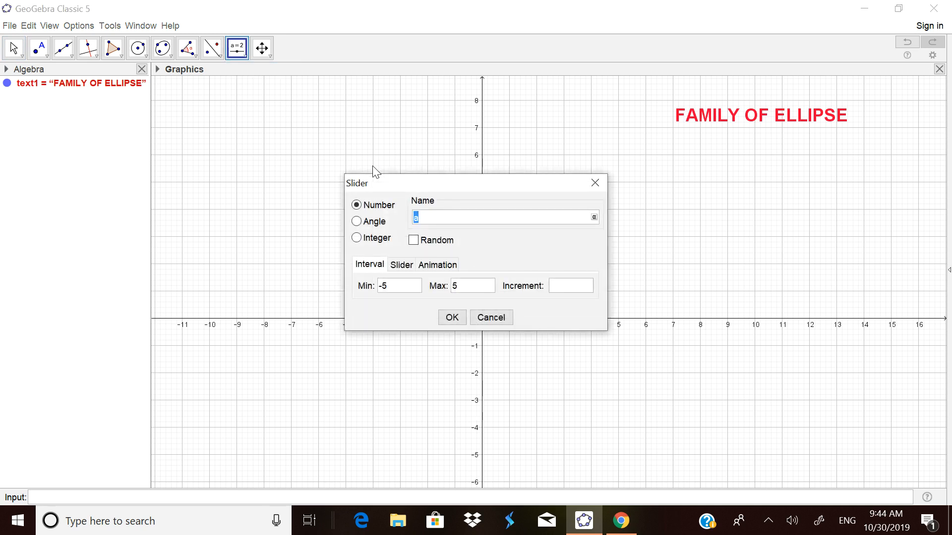
left_click(371, 239)
left_click(469, 288)
type("10")
double_click(411, 218)
type("A")
key("BackSpace")
type("a")
left_click(452, 318)
left_click_drag(412, 167, 213, 126)
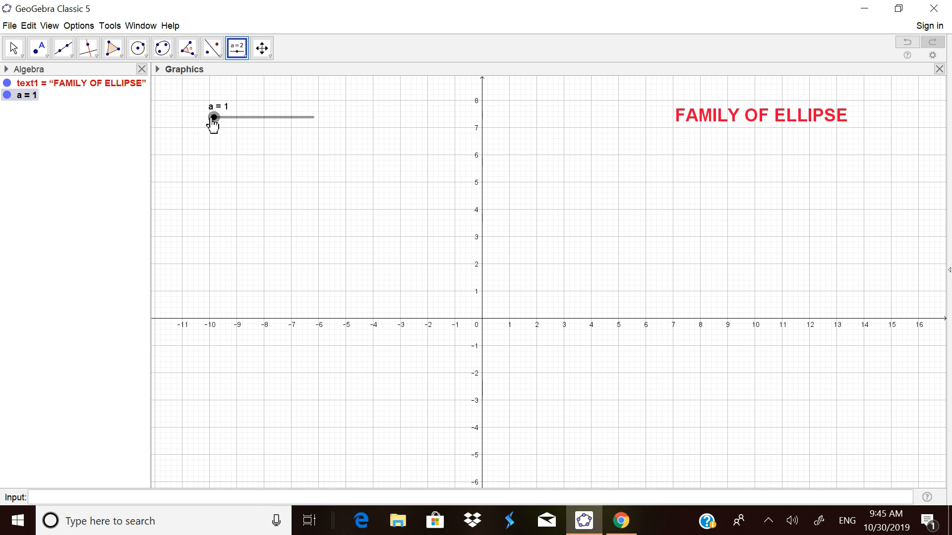
Step: Create an integer slider b with a maximum of 10 and place it beside slider a
left_click(275, 163)
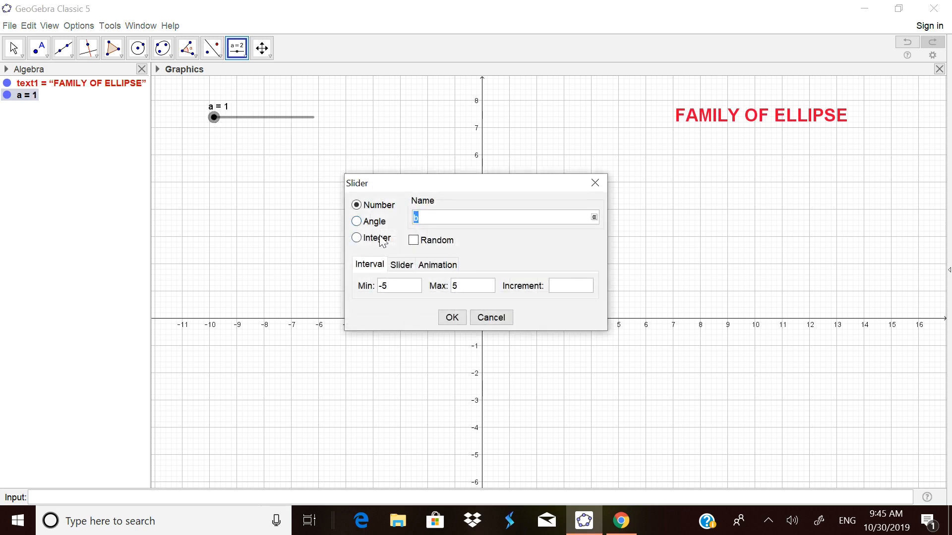
left_click(357, 238)
double_click(452, 286)
type("10")
left_click(450, 317)
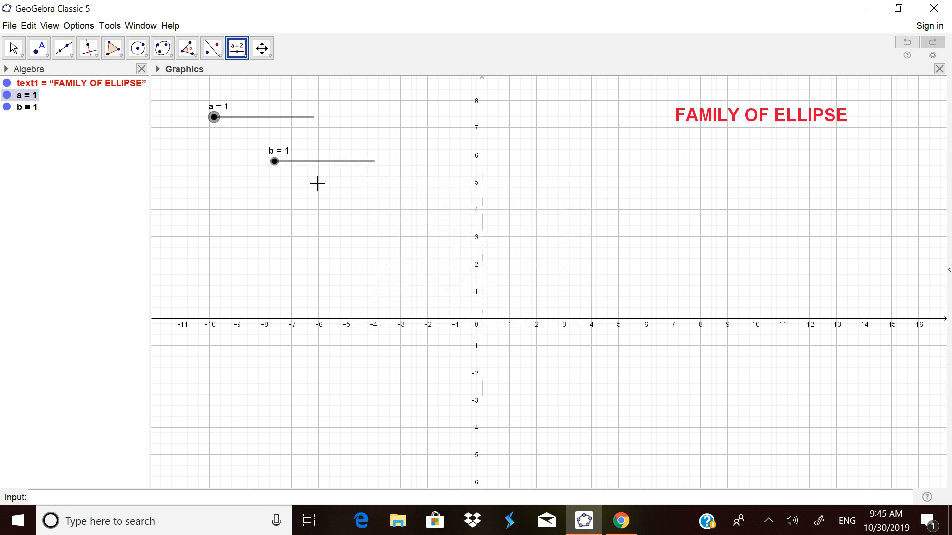
left_click_drag(314, 165, 379, 119)
Step: Plot the ellipse equation x²/a² + y²/b² = 1, using the sliders as its parameters
left_click(43, 494)
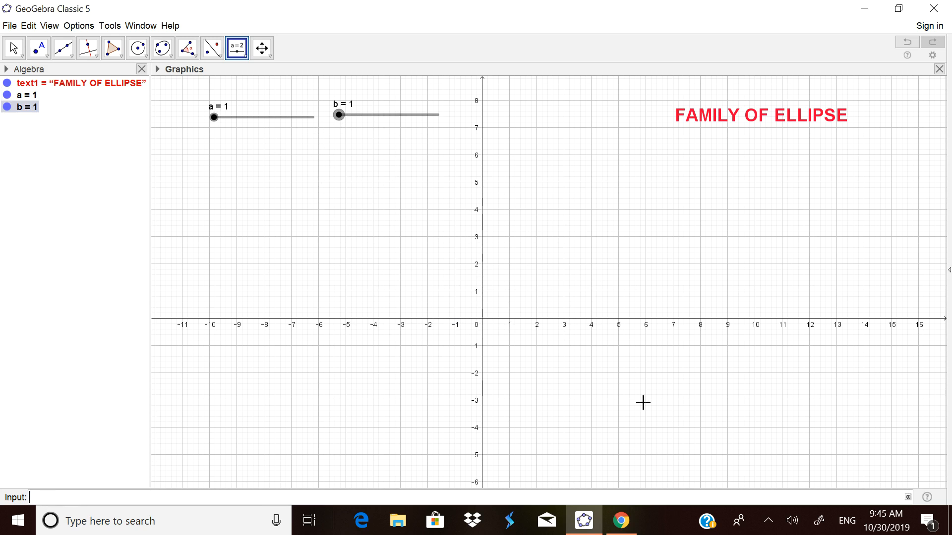
type("x")
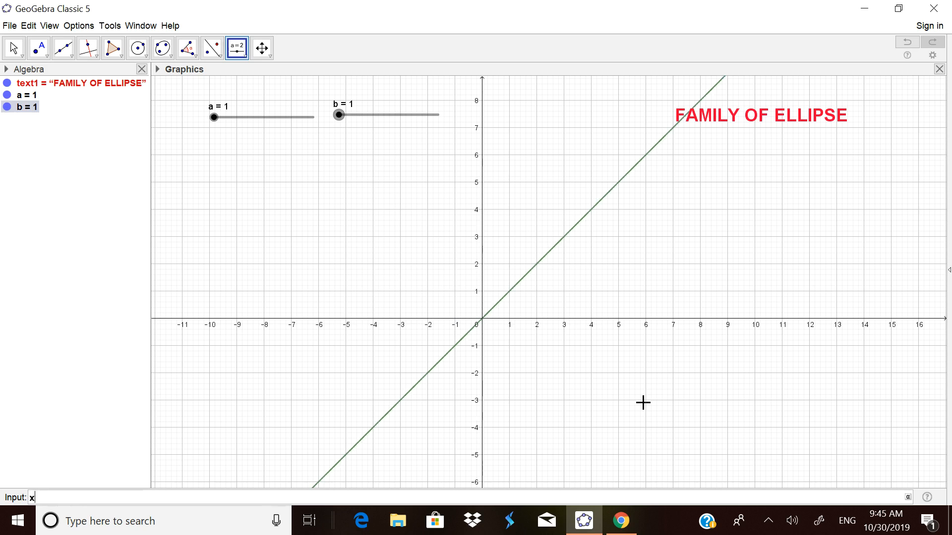
left_click(909, 497)
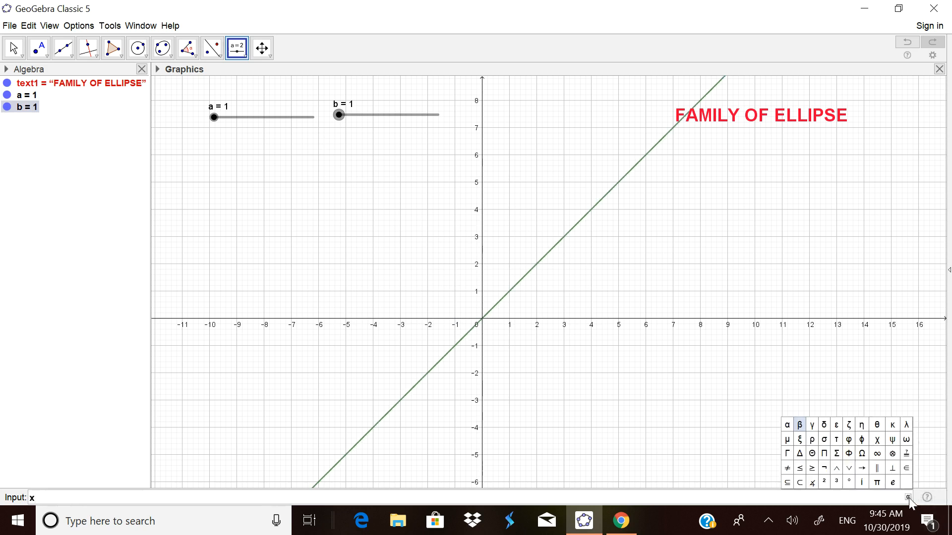
left_click(824, 482)
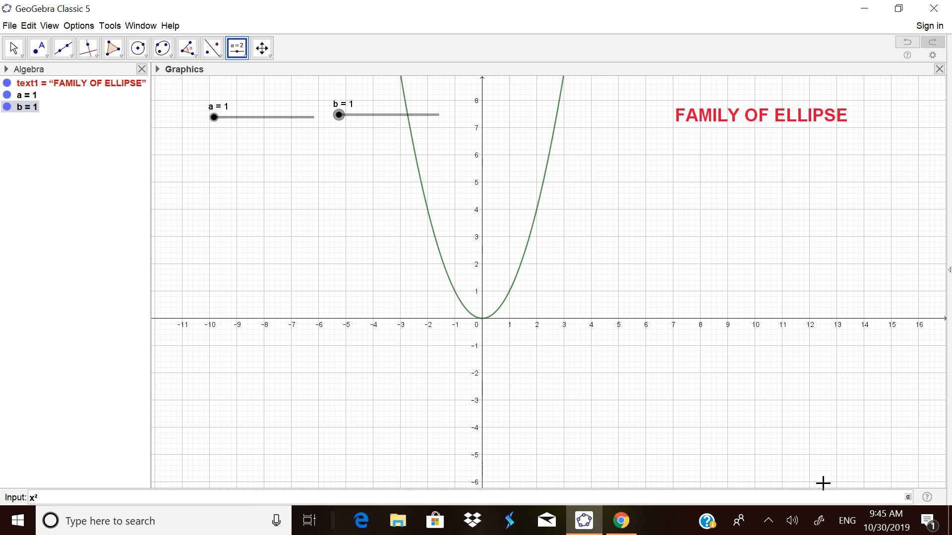
type("/a")
left_click(908, 498)
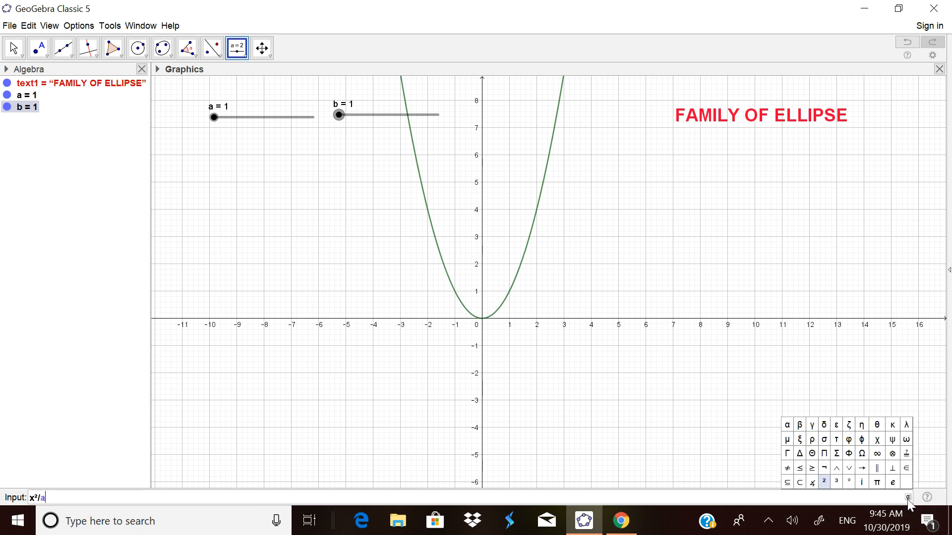
left_click(824, 482)
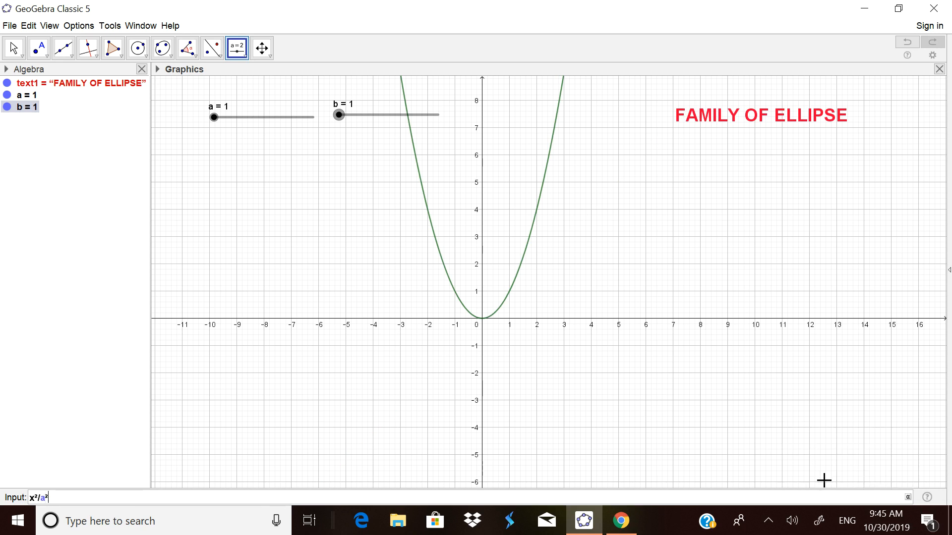
type("+ ")
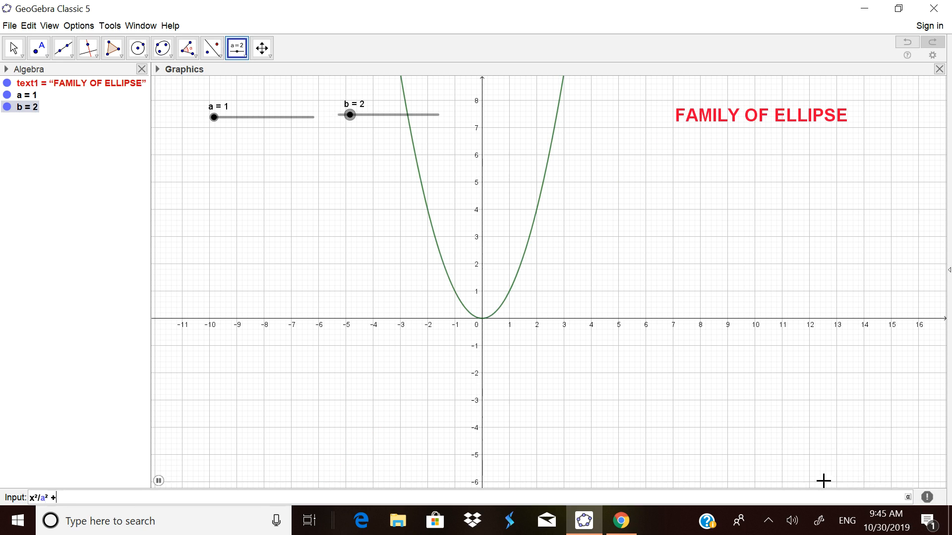
type("y")
left_click(907, 497)
left_click(823, 481)
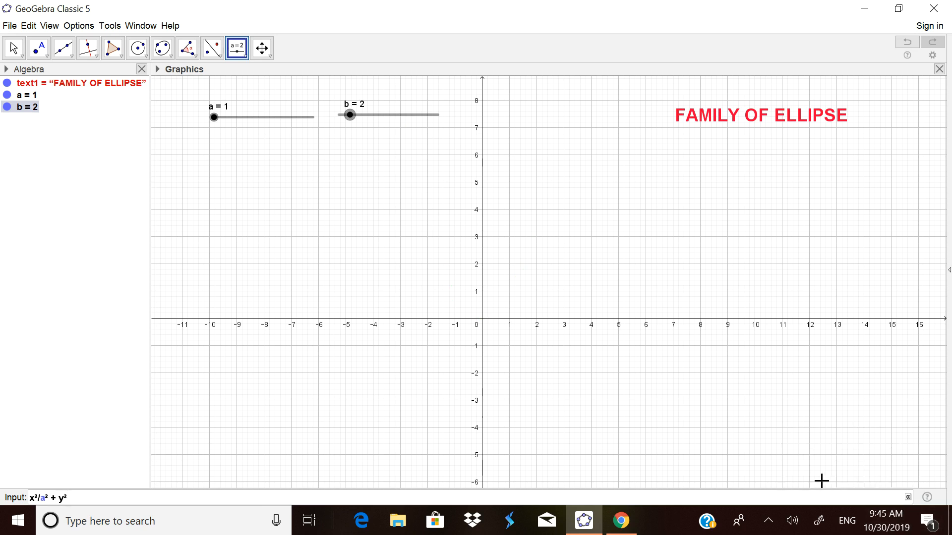
type("/b")
left_click(907, 497)
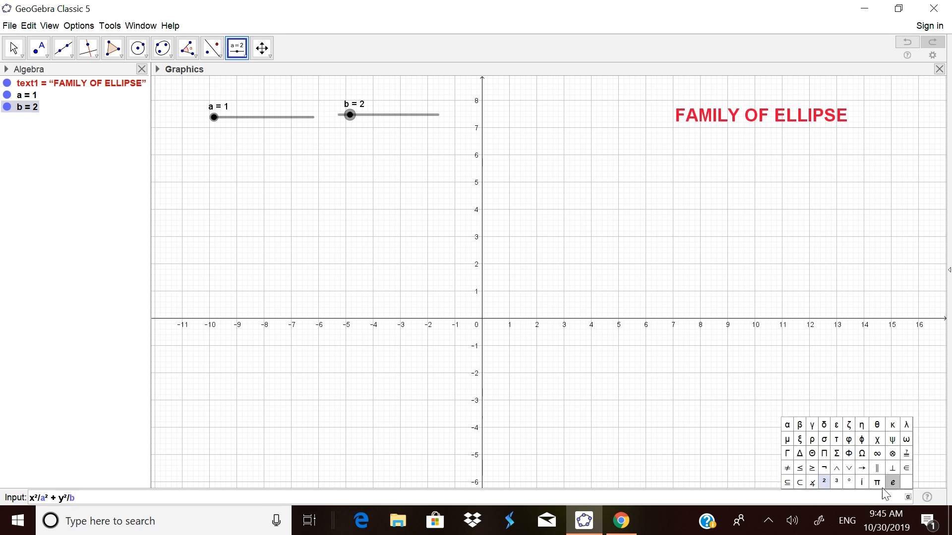
left_click(822, 481)
type("= ")
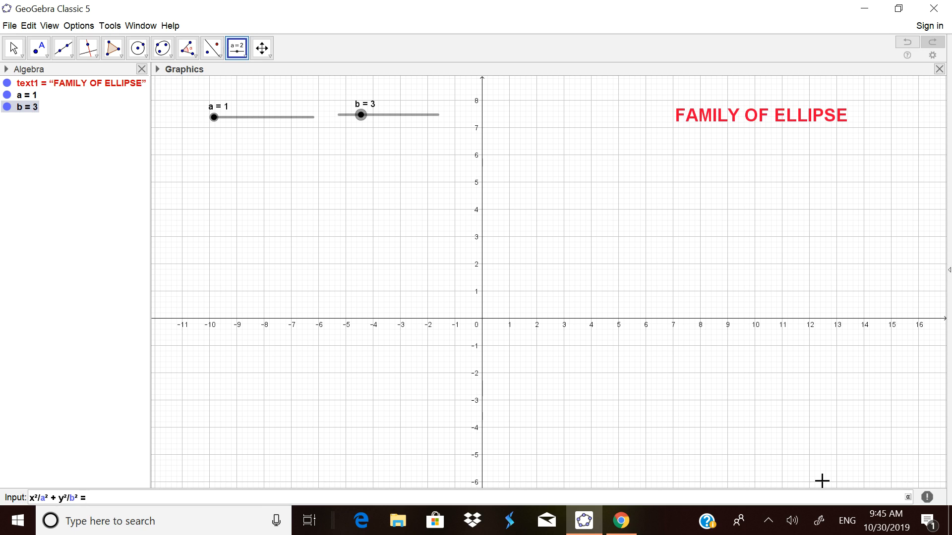
type("1")
key("Return")
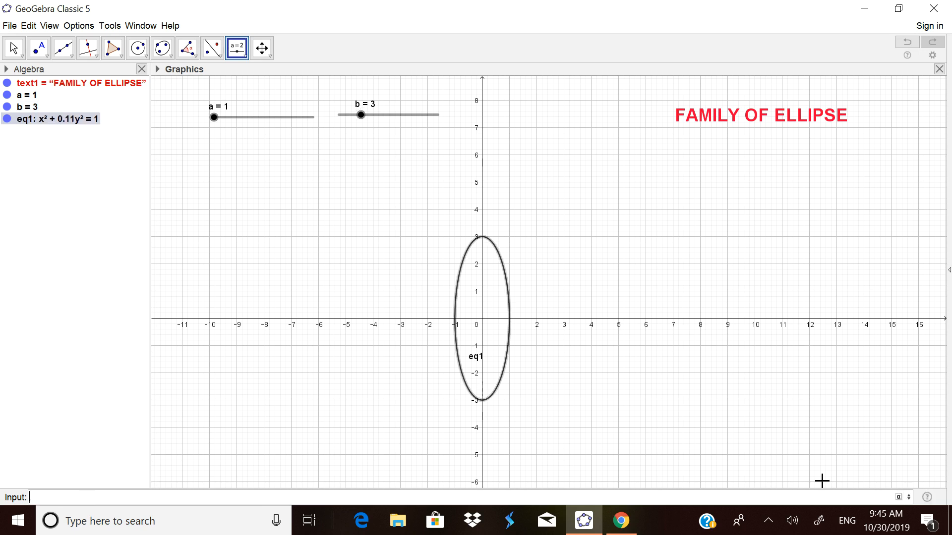
Step: Adjust the sliders to a = 7 and b = 2 to reshape the ellipse
left_click(14, 49)
left_click(214, 126)
left_click_drag(214, 127, 269, 125)
mouse_move(359, 123)
left_mouse_down()
mouse_move(410, 121)
mouse_move(349, 126)
left_mouse_up()
mouse_move(271, 125)
left_mouse_down()
mouse_move(244, 125)
mouse_move(291, 125)
mouse_move(269, 124)
mouse_move(280, 124)
left_mouse_up()
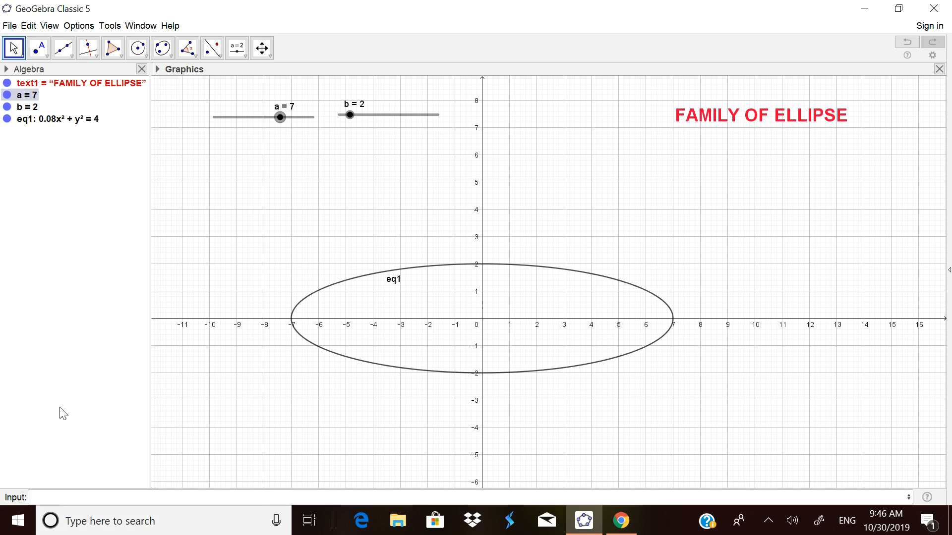
Step: Set the labeling option to New Points Only
left_click(85, 29)
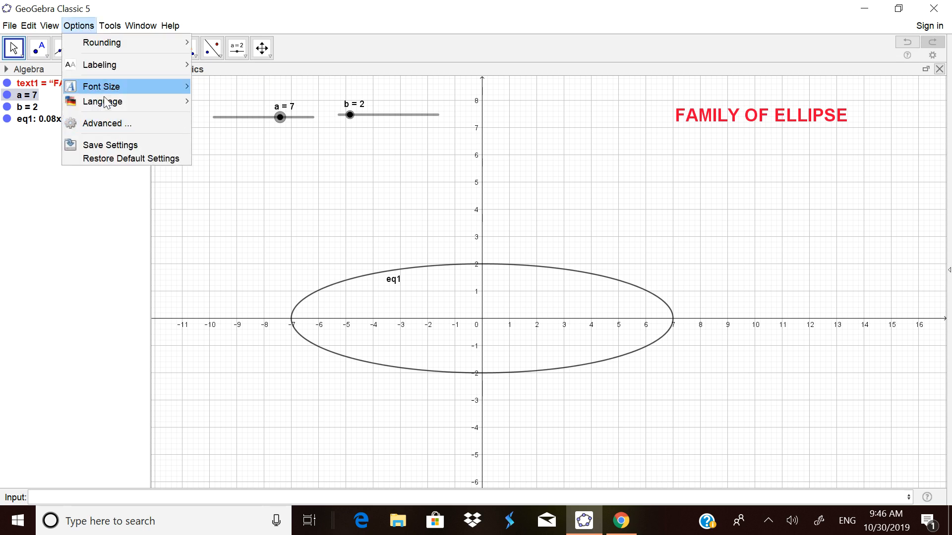
mouse_move(102, 67)
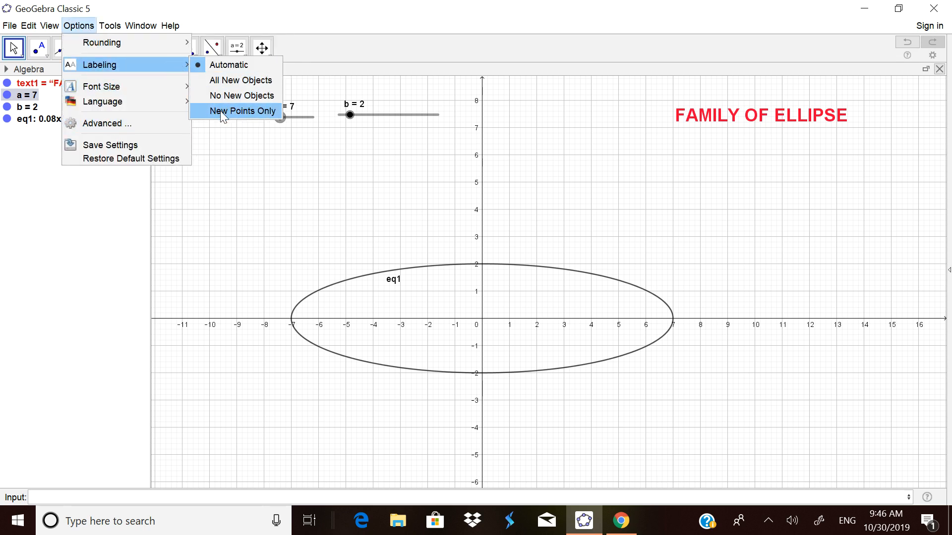
left_click(242, 111)
Step: Place a point at the origin (0, 0) and rename it O
left_click(39, 49)
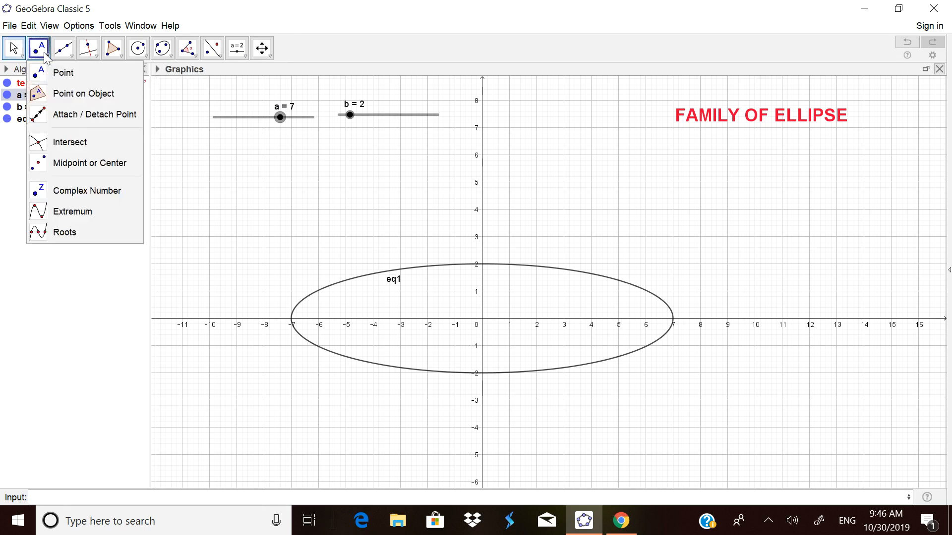
left_click(61, 75)
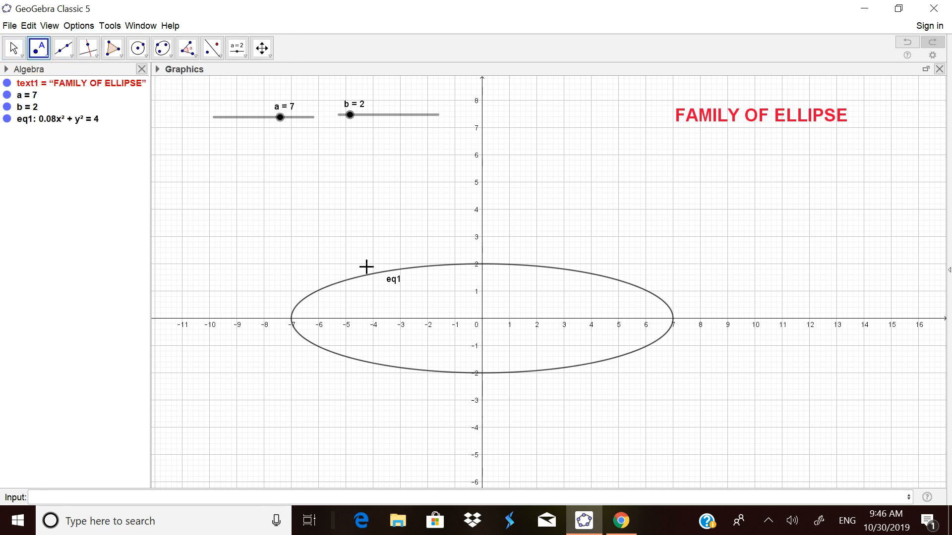
left_click(482, 320)
right_click(484, 321)
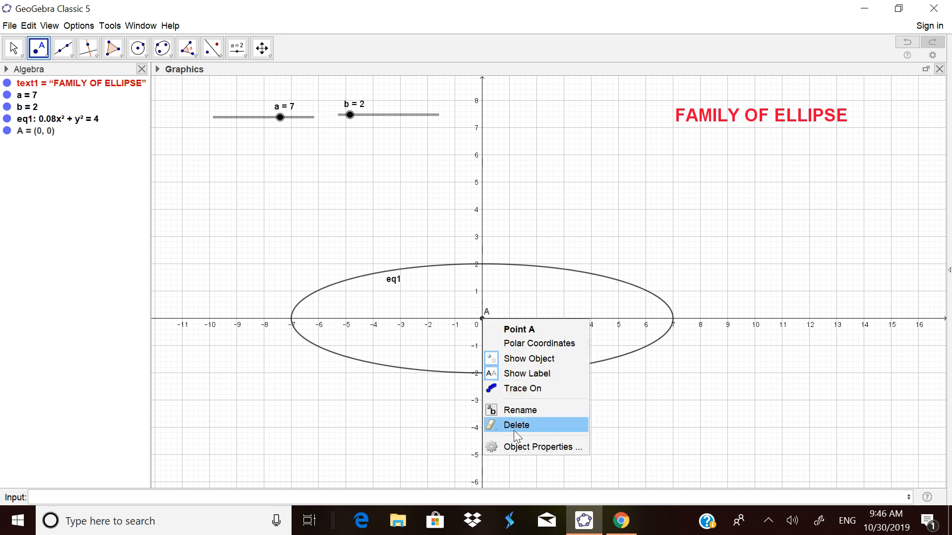
left_click(520, 410)
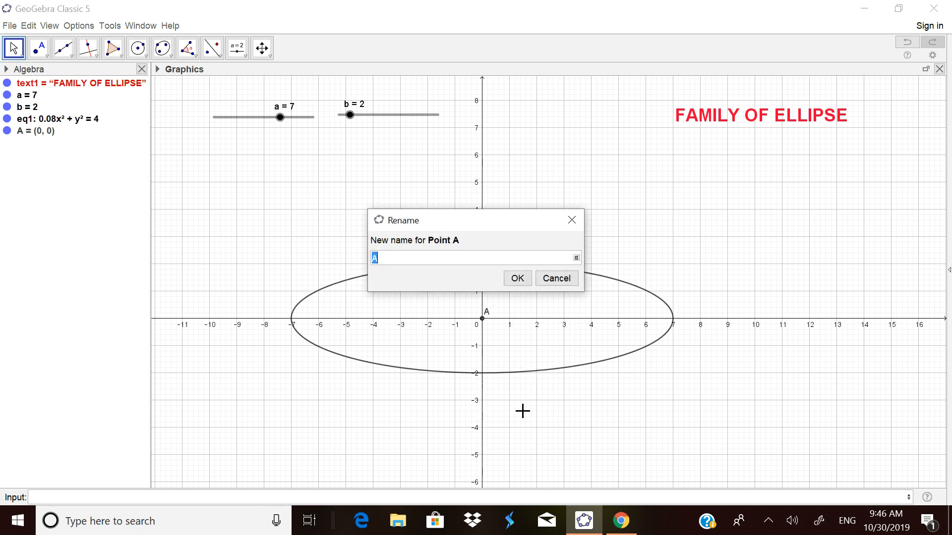
type("O")
left_click(517, 278)
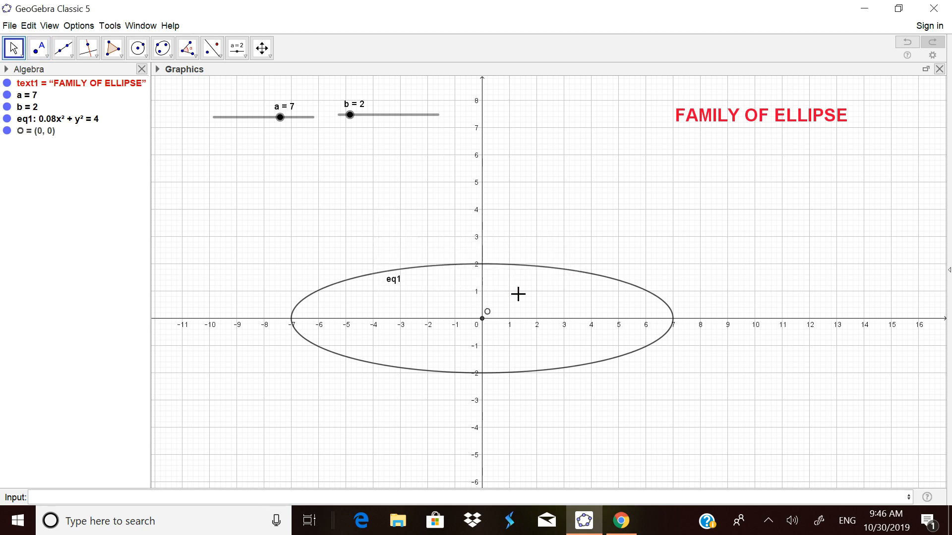
Step: Hide the label of point O and show it again
right_click(481, 318)
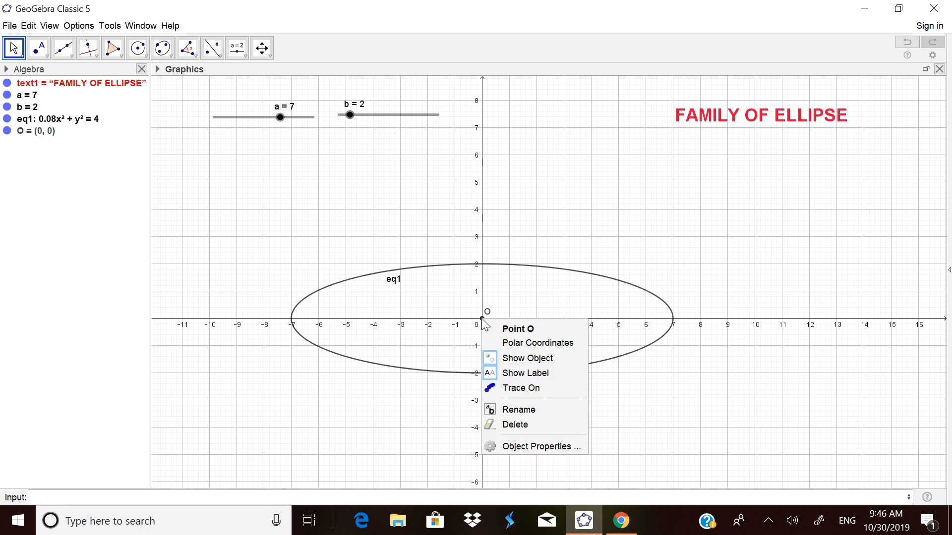
left_click(528, 373)
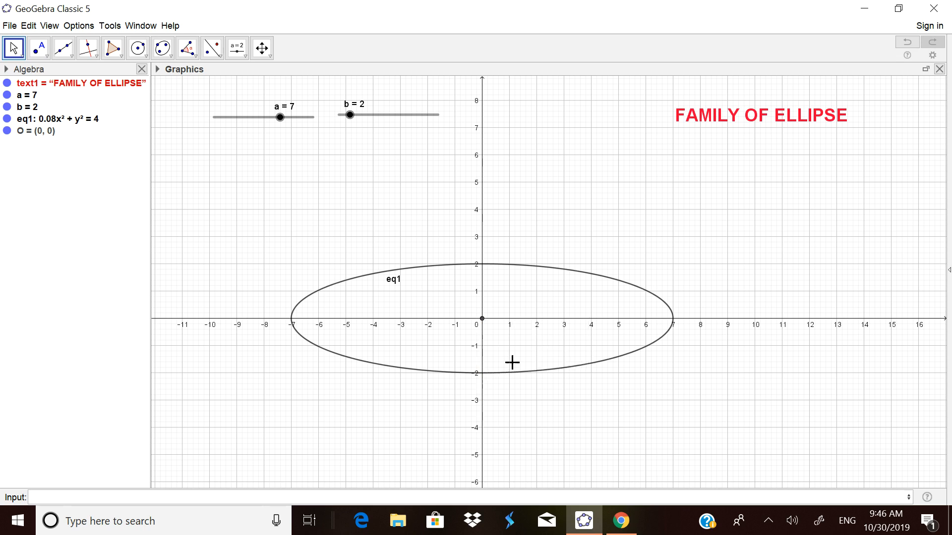
right_click(482, 323)
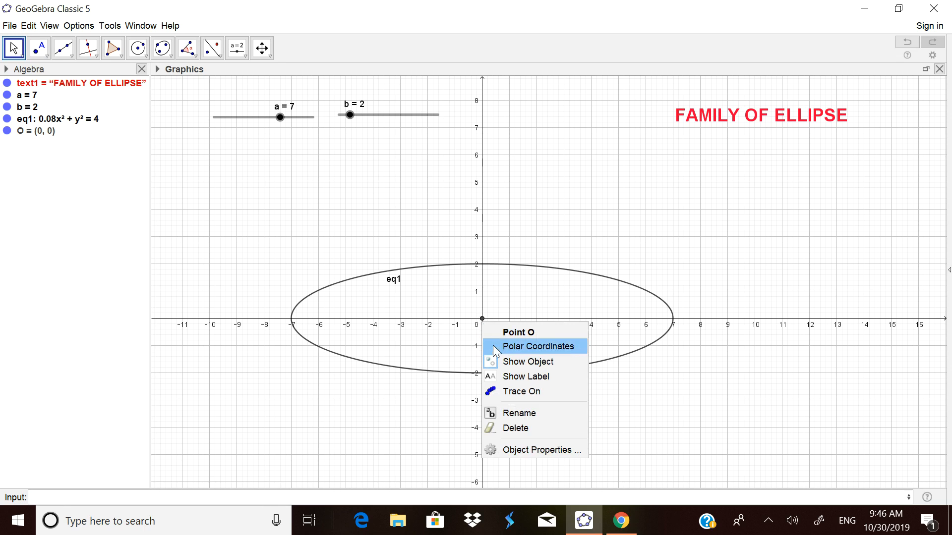
left_click(515, 378)
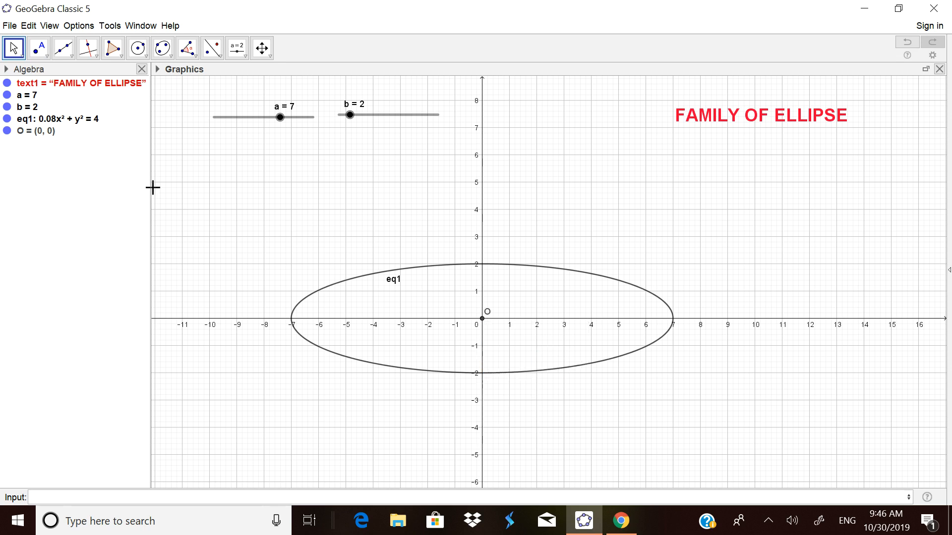
Step: Create the intersection points of the ellipse with the x-axis and with the y-axis
left_click(43, 52)
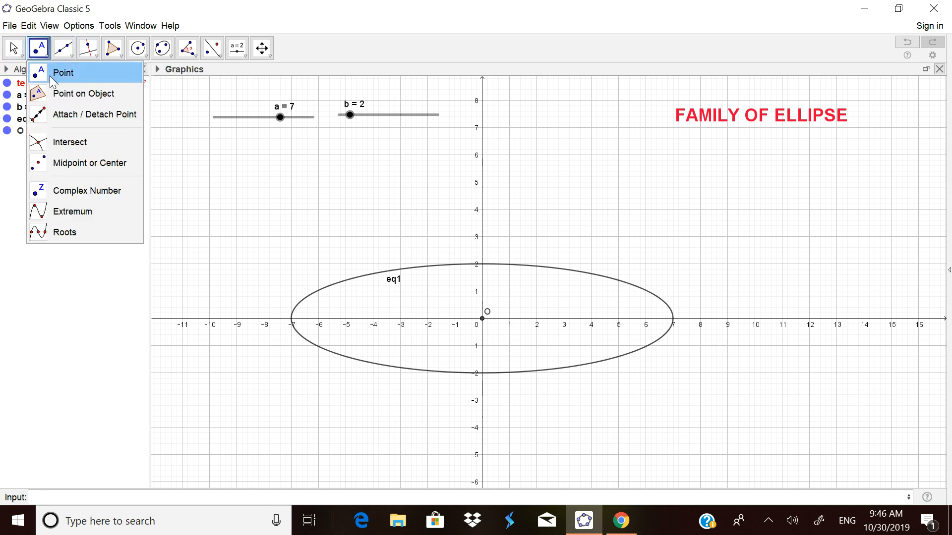
left_click(89, 142)
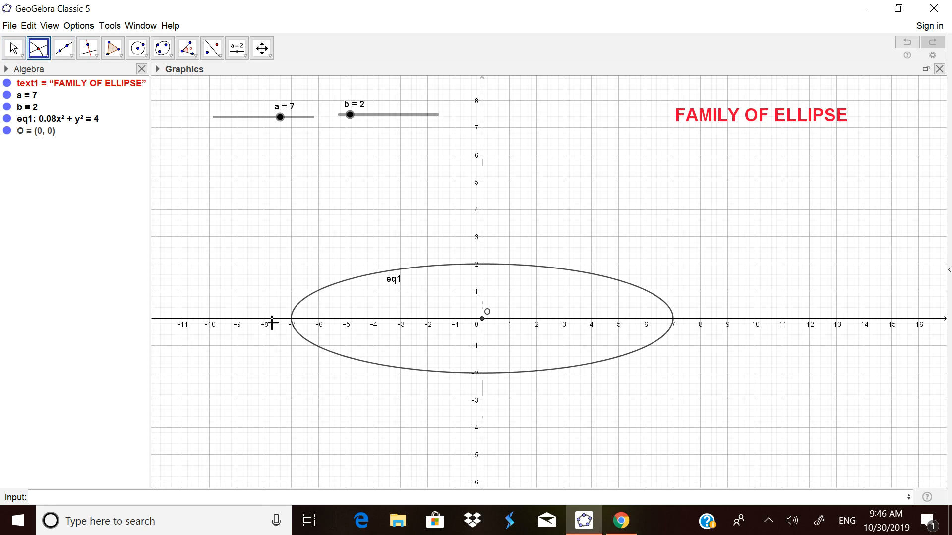
left_click(302, 311)
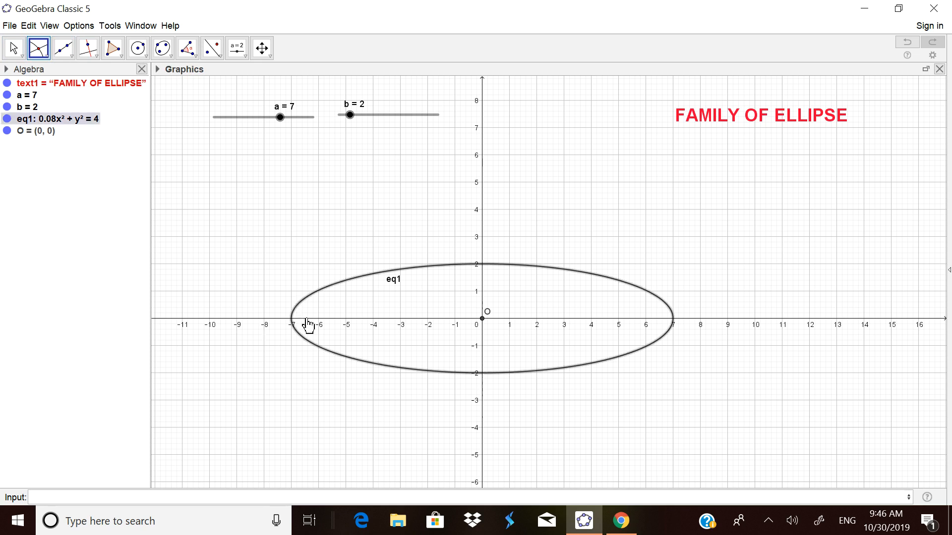
left_click(307, 318)
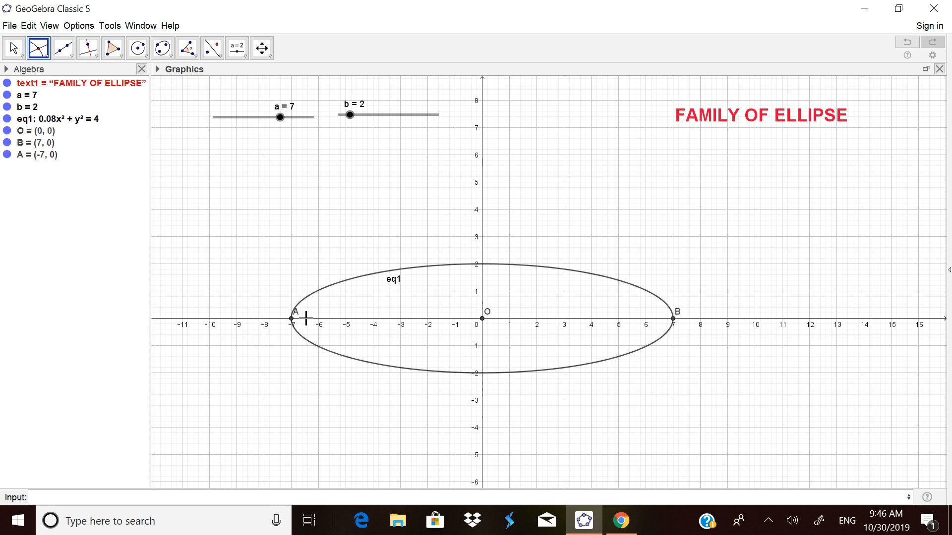
left_click(505, 267)
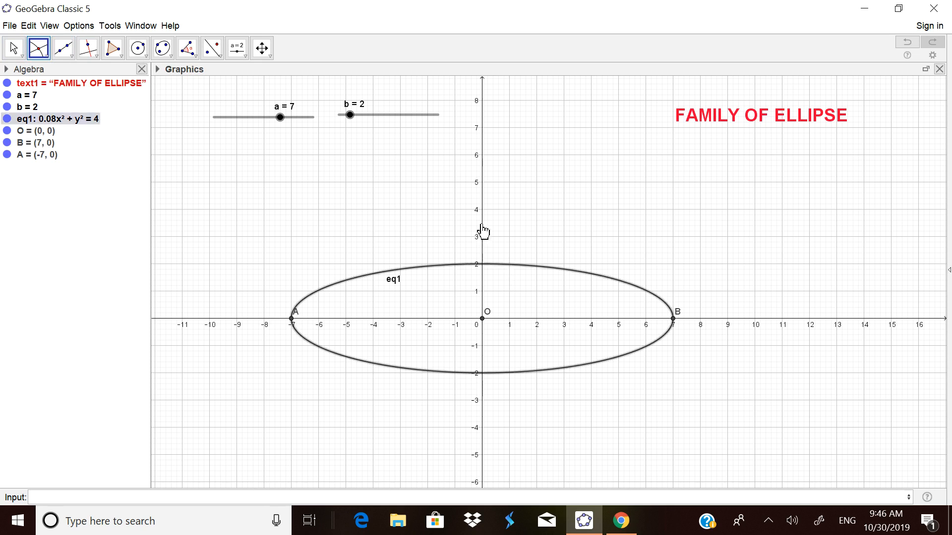
left_click(482, 231)
left_click(14, 50)
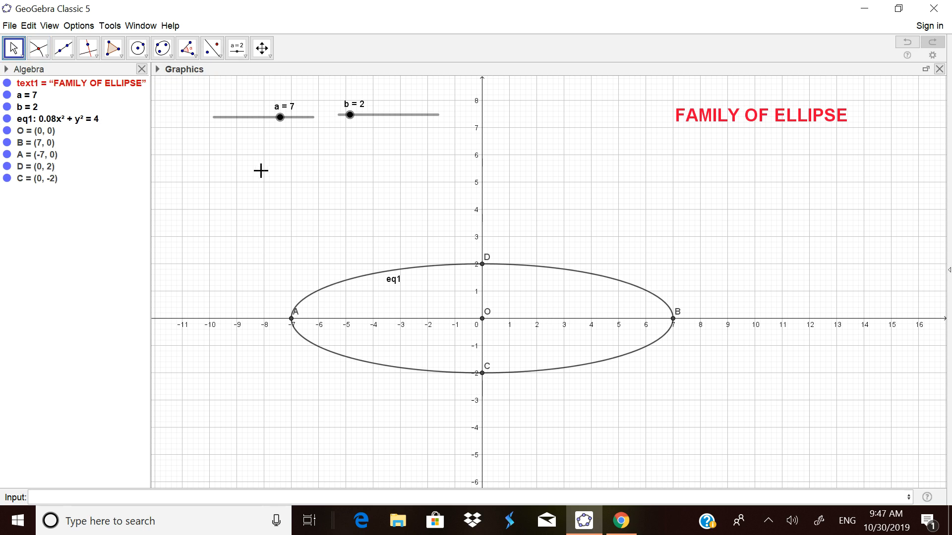
Step: Try out slider a, returning it to 7, and set slider b to 3
mouse_move(282, 127)
left_mouse_down()
mouse_move(261, 123)
mouse_move(304, 123)
mouse_move(270, 127)
mouse_move(280, 127)
left_mouse_up()
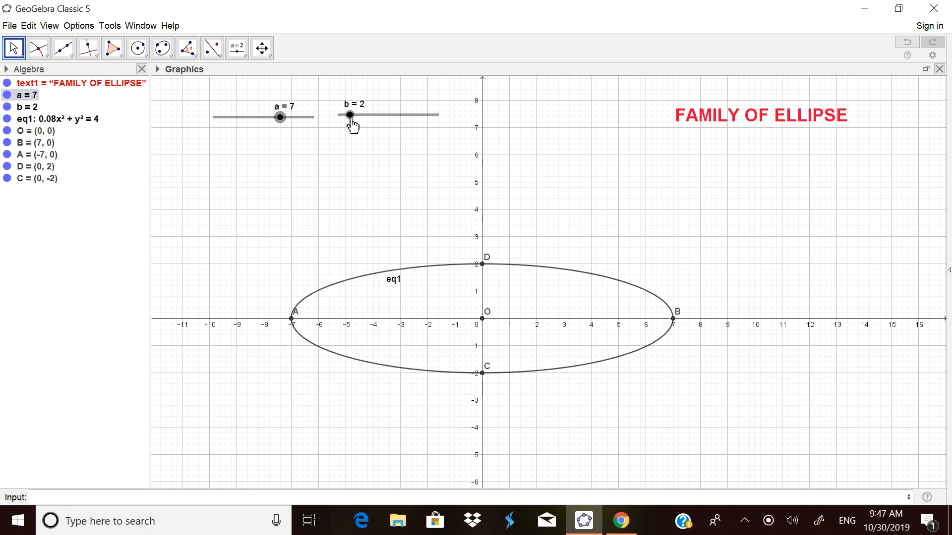
left_click(354, 123)
mouse_move(354, 123)
left_mouse_down()
mouse_move(419, 127)
mouse_move(361, 132)
left_mouse_up()
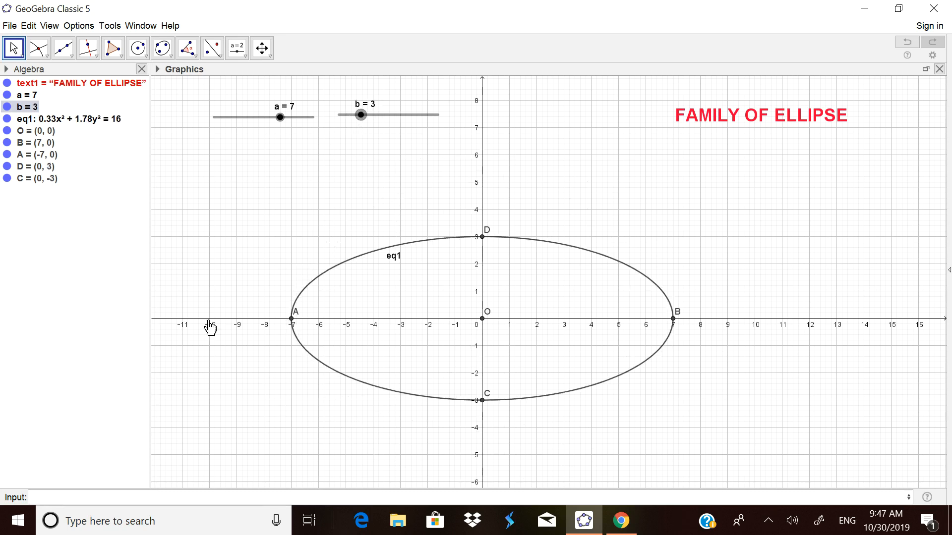
Step: Set the label of point B, the ellipse's positive x-axis intersection, to show Value
right_click(8, 146)
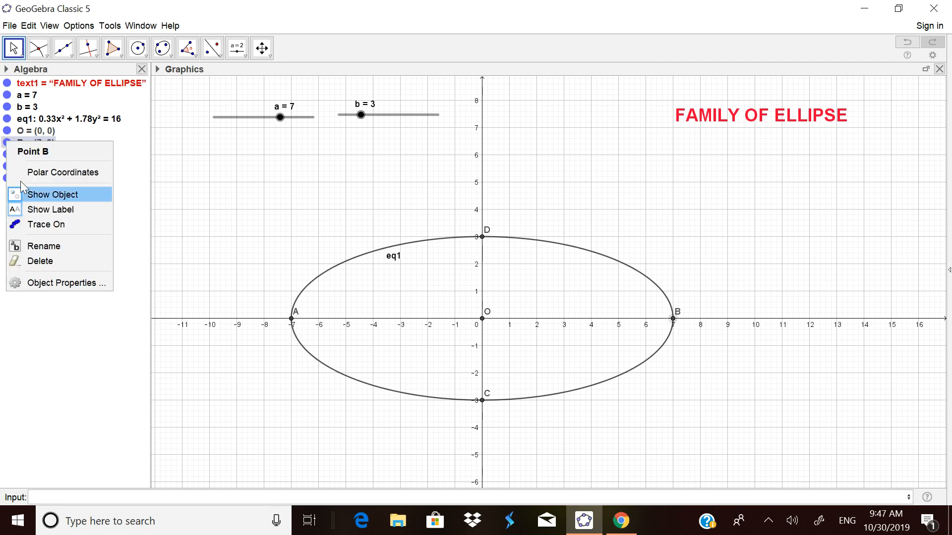
left_click(49, 285)
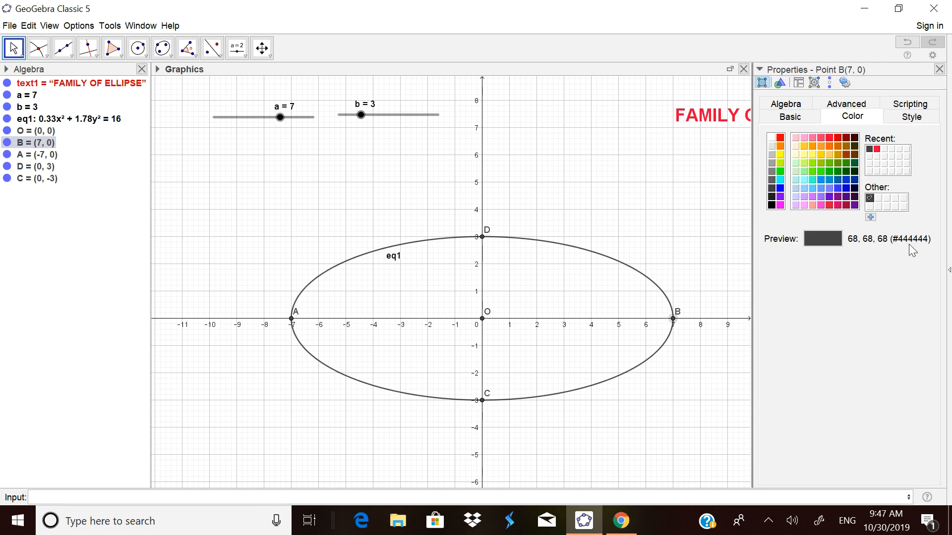
left_click(789, 117)
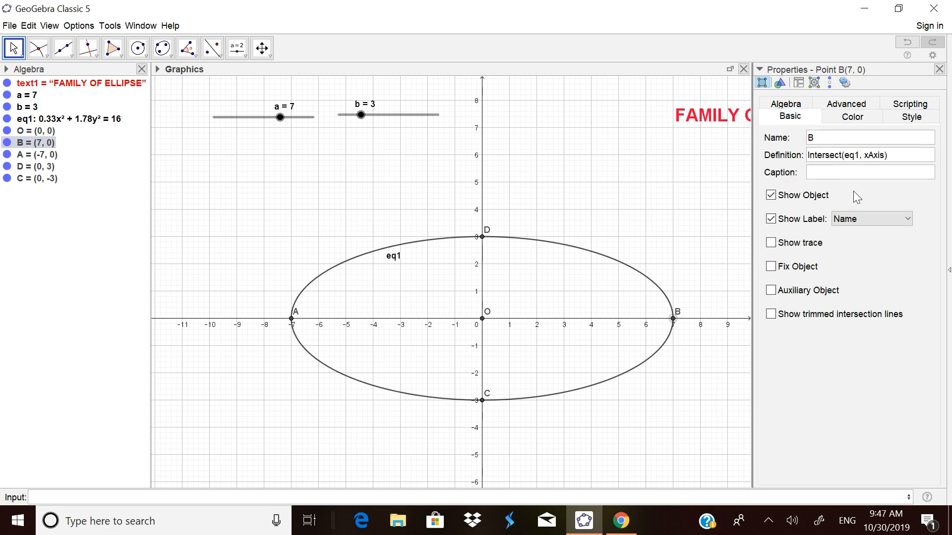
left_click(903, 219)
left_click(867, 259)
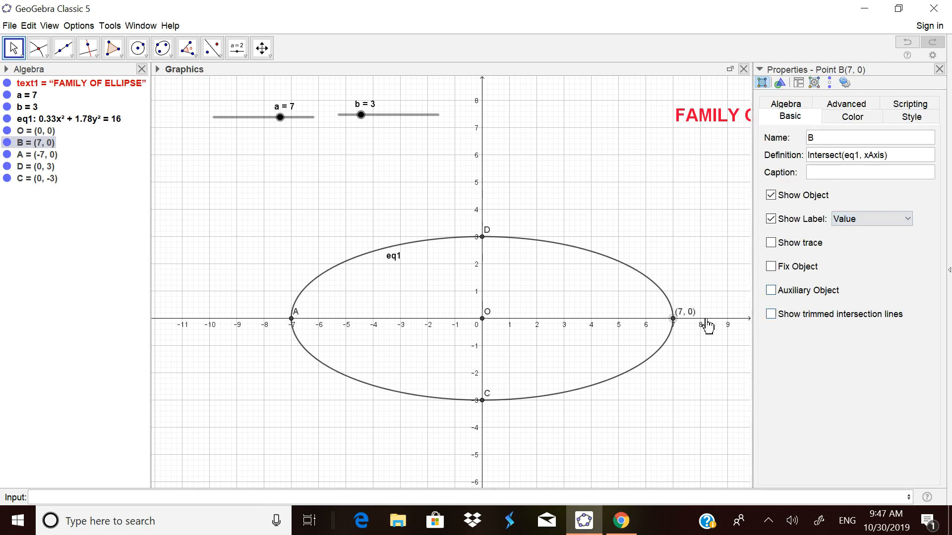
Step: Set the label of point A, the ellipse's negative x-axis intersection, to show Value
left_click(18, 155)
right_click(18, 155)
left_click(63, 294)
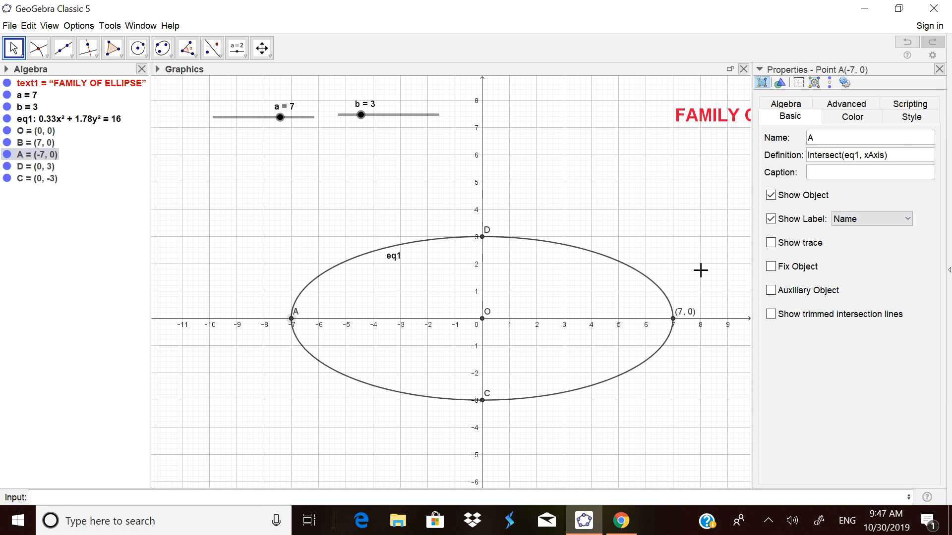
left_click(905, 219)
left_click(876, 256)
Step: Set the label of point D, the ellipse's upper y-axis intersection, to show Value
right_click(35, 168)
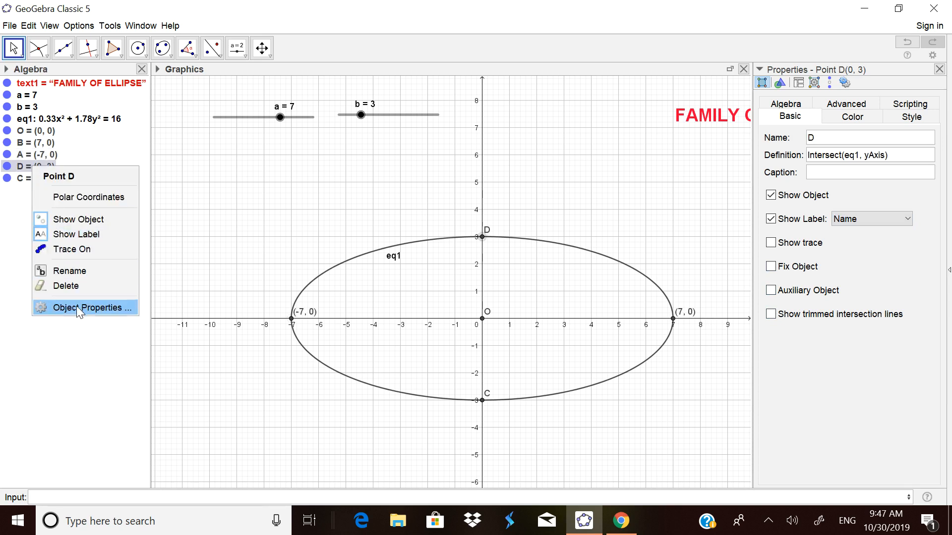
left_click(85, 309)
left_click(903, 220)
left_click(871, 257)
Step: Set the label of point C, the ellipse's lower y-axis intersection, to show Value and close the properties
right_click(18, 179)
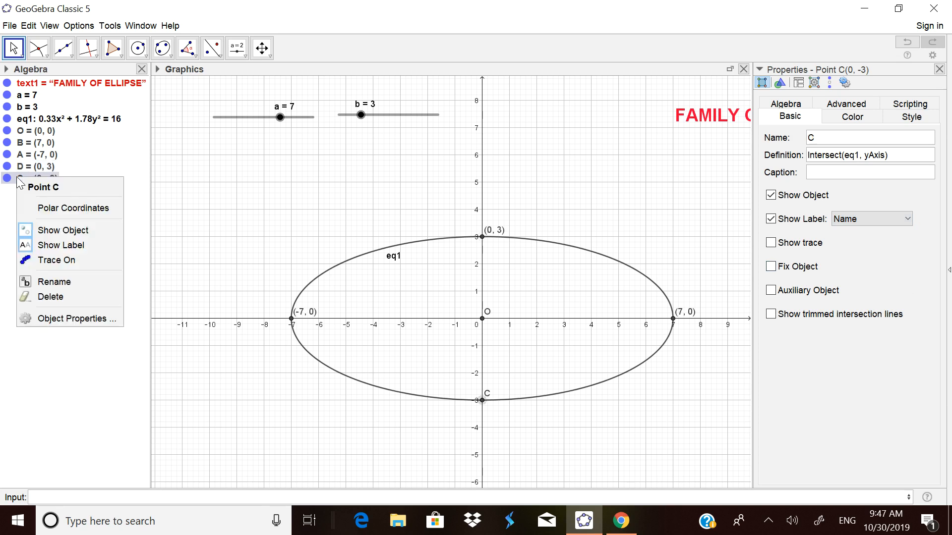
left_click(60, 319)
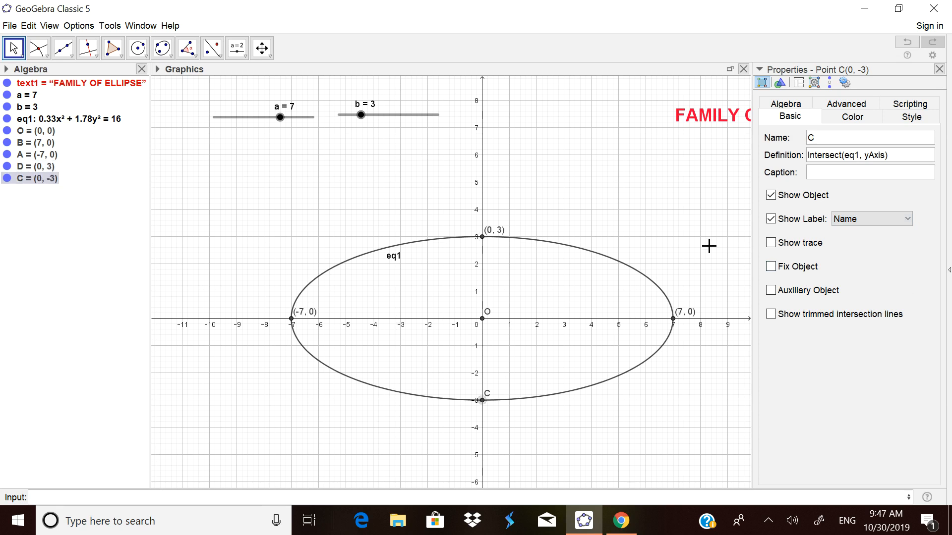
left_click(905, 219)
left_click(859, 258)
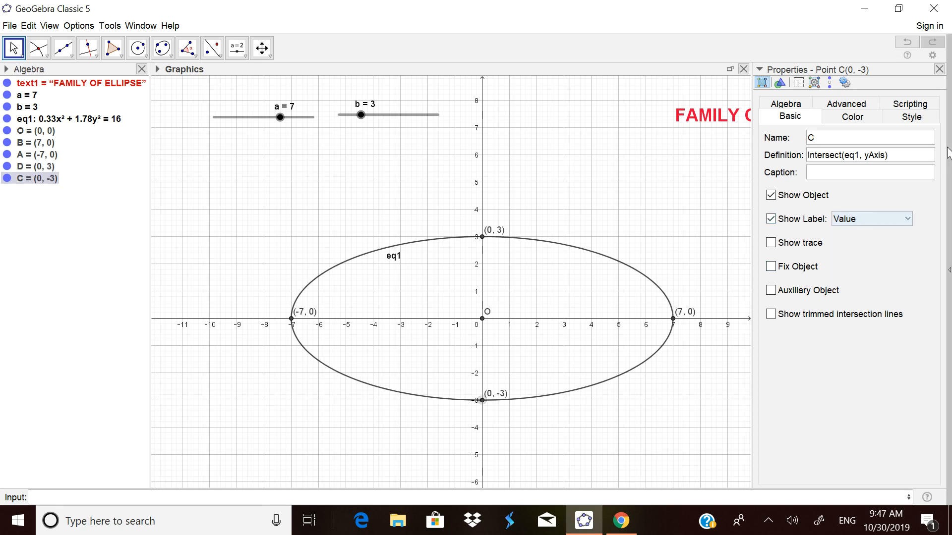
left_click(939, 69)
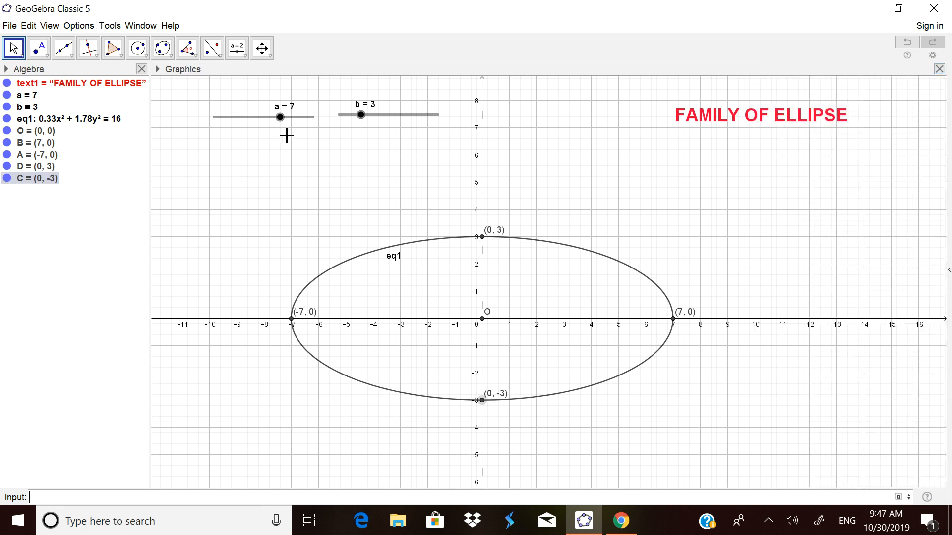
Step: Vary slider a and return it to 7, and set slider b to 4
mouse_move(281, 122)
left_mouse_down()
mouse_move(257, 127)
mouse_move(301, 128)
mouse_move(280, 124)
left_mouse_up()
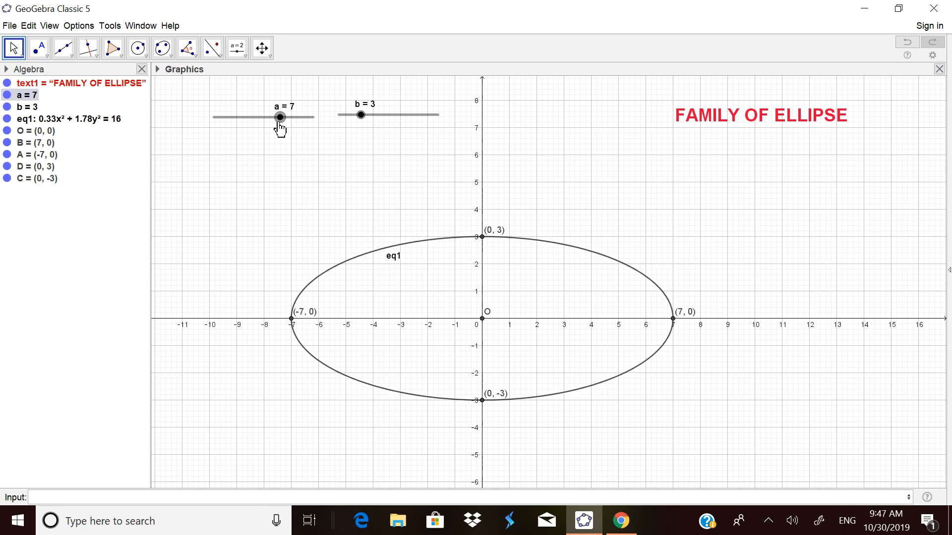
mouse_move(364, 121)
left_mouse_down()
mouse_move(403, 123)
mouse_move(372, 125)
left_mouse_up()
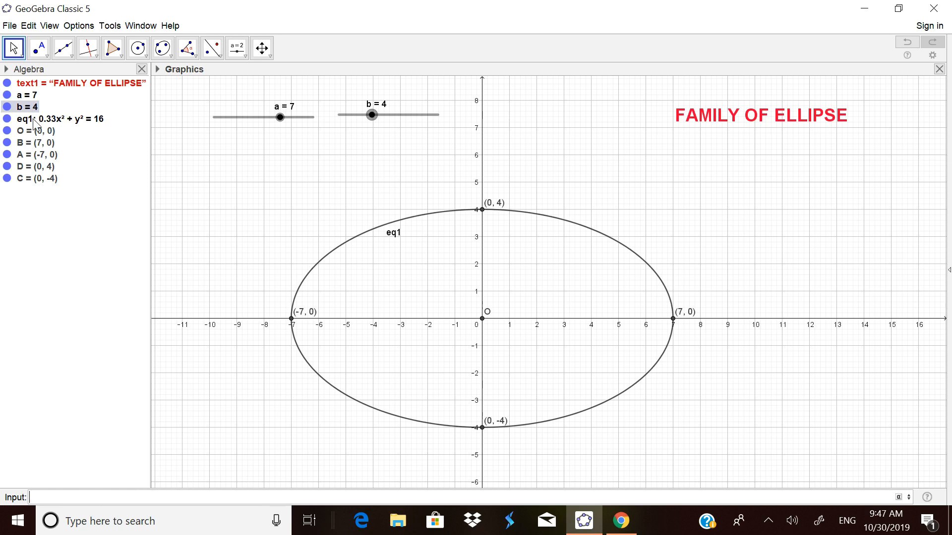
Step: Create the foci of the ellipse with the command Focus(eq1)
mouse_move(36, 124)
type("foc")
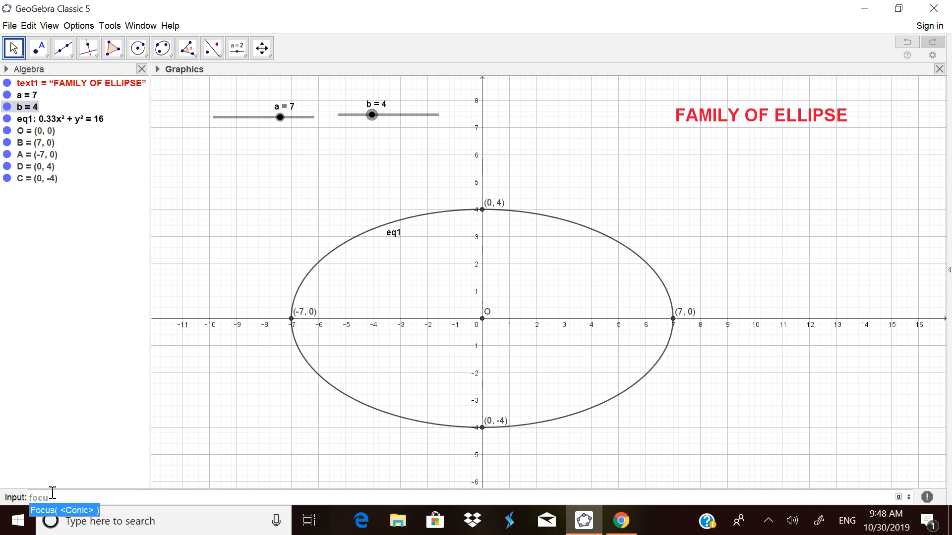
type("u")
left_click(68, 515)
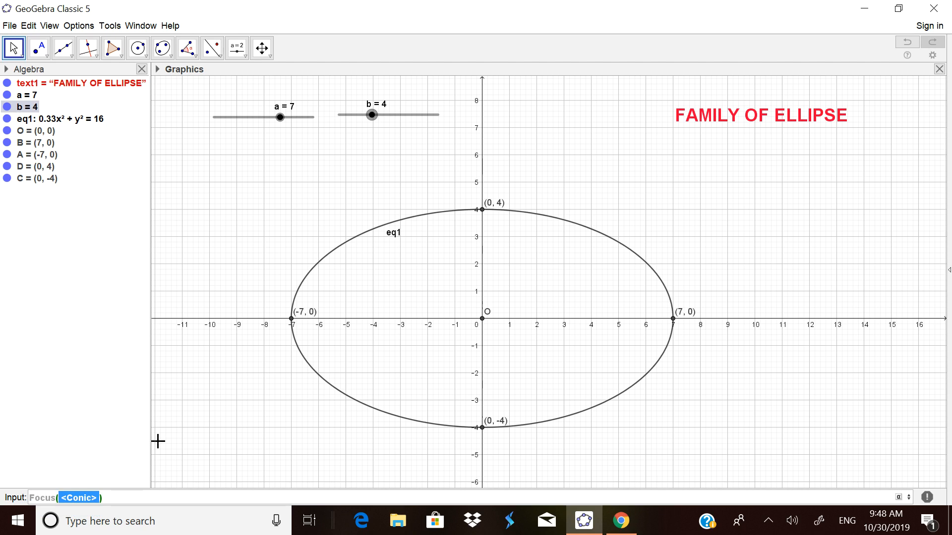
type("e")
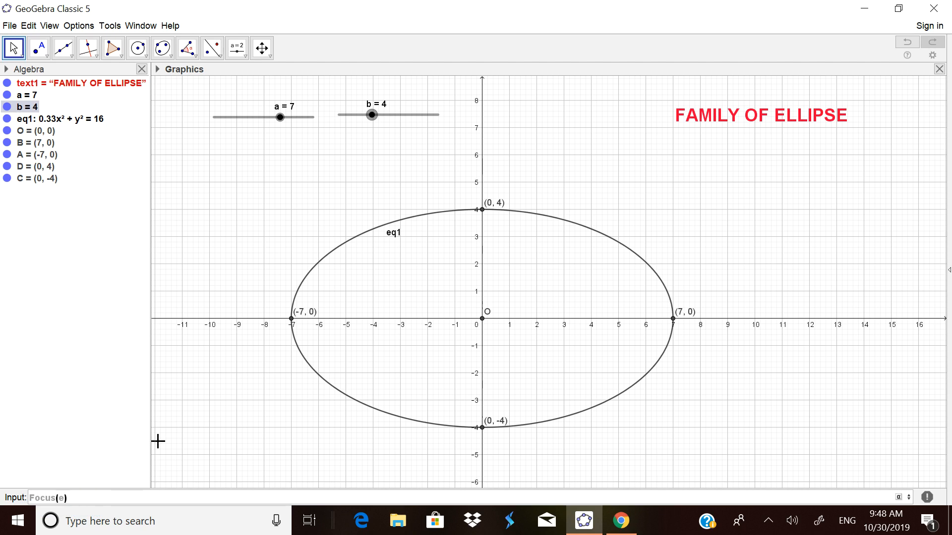
type("q1")
key("Return")
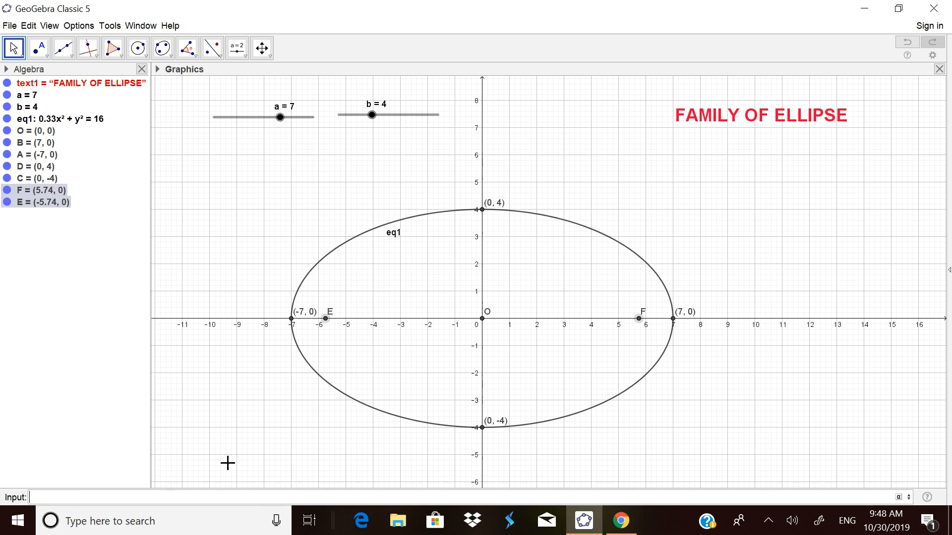
Step: Vary slider a to check how the foci follow the ellipse, returning it to 7
right_click(328, 325)
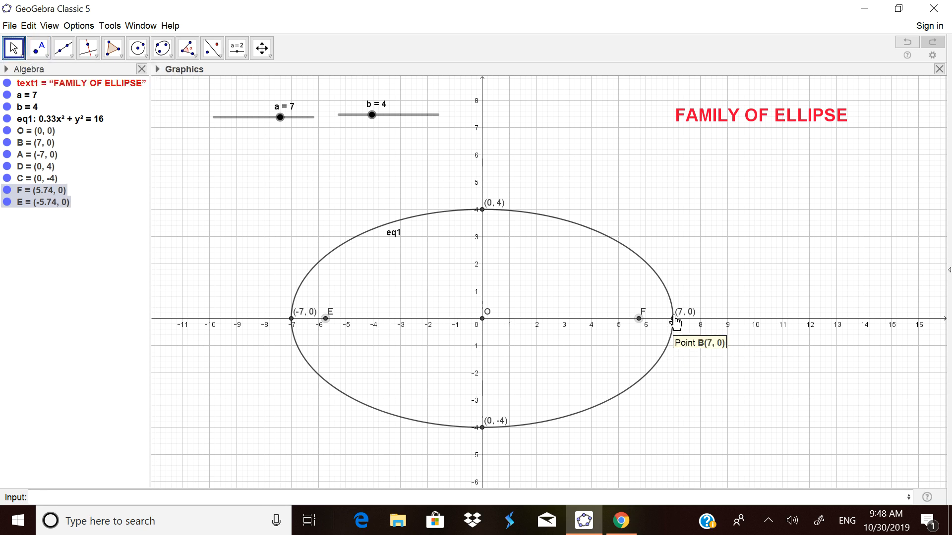
mouse_move(280, 118)
left_mouse_down()
mouse_move(314, 125)
mouse_move(272, 127)
mouse_move(319, 130)
mouse_move(276, 131)
left_mouse_up()
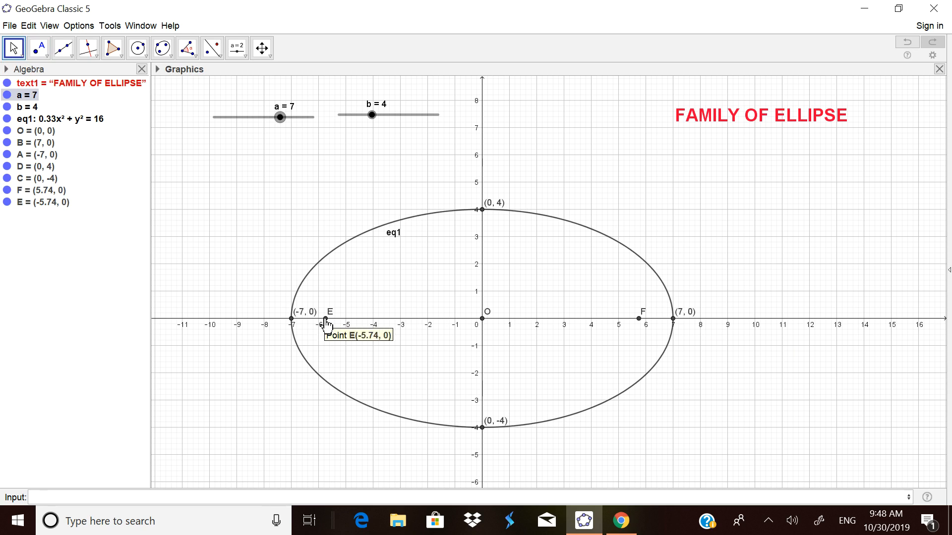
Step: Set the label of focus F to show Value
right_click(27, 193)
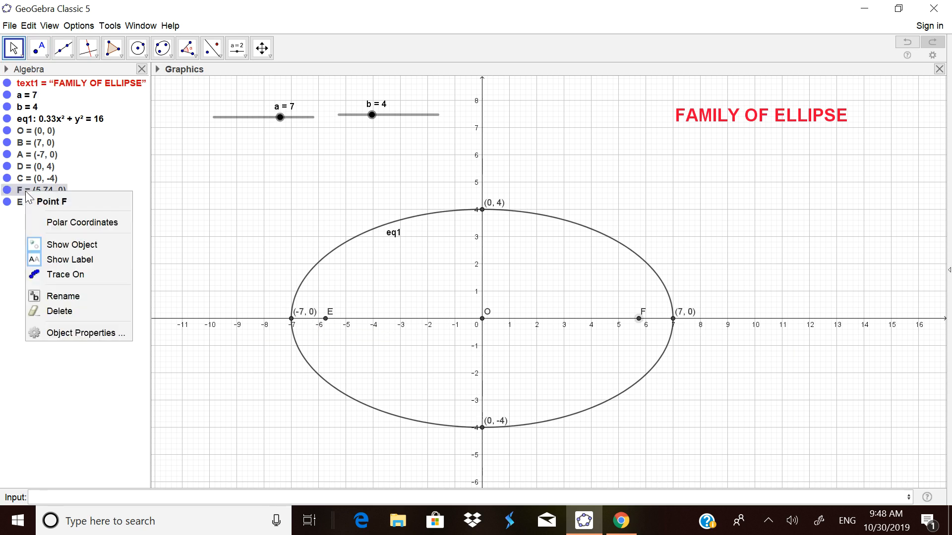
left_click(61, 334)
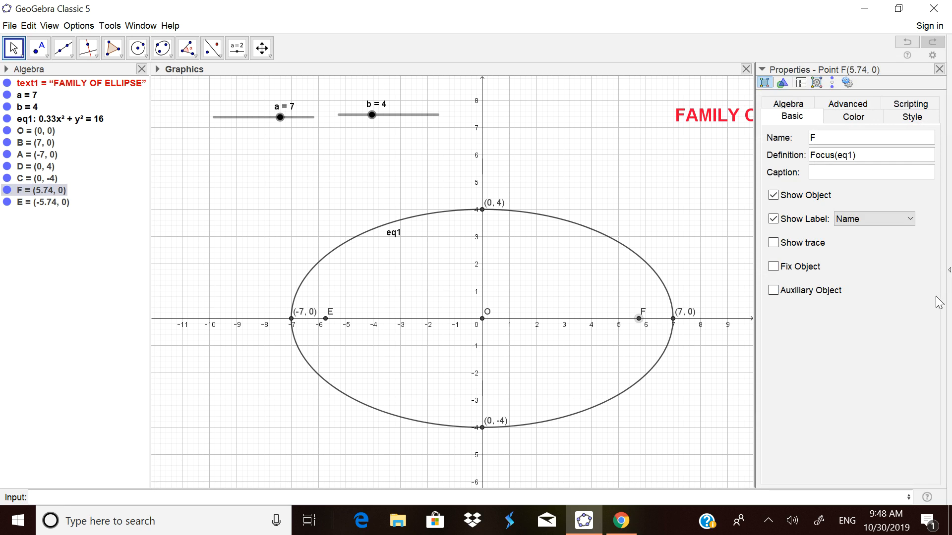
left_click(886, 217)
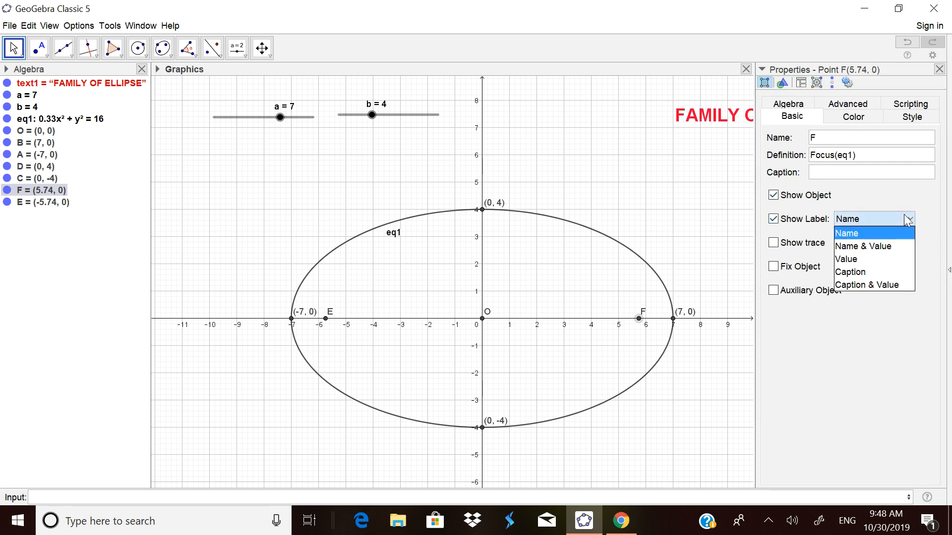
left_click(875, 261)
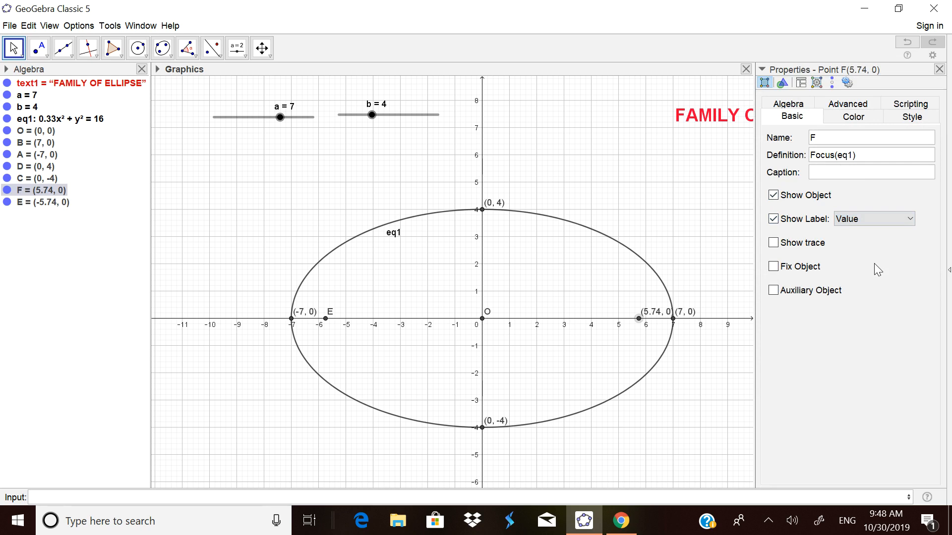
Step: Hide the label of focus F and show it again
right_click(639, 320)
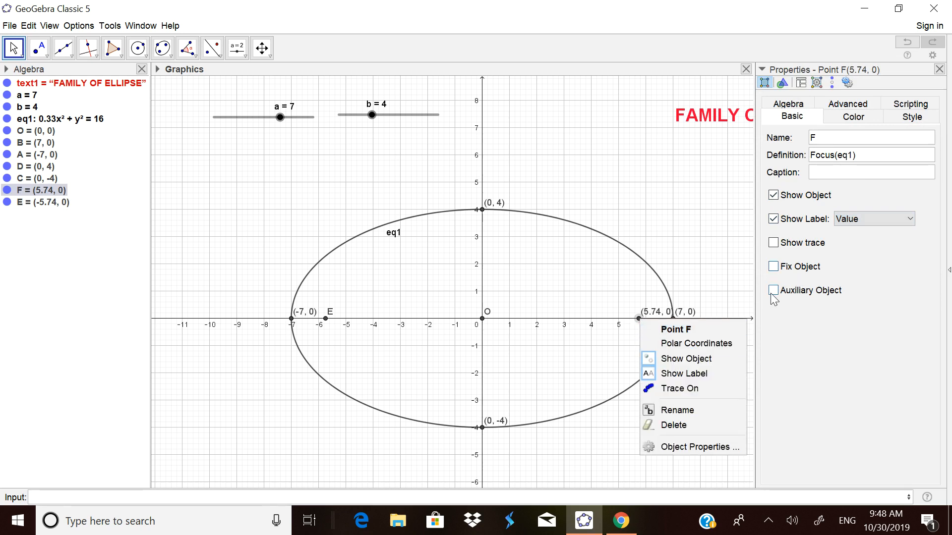
left_click(701, 374)
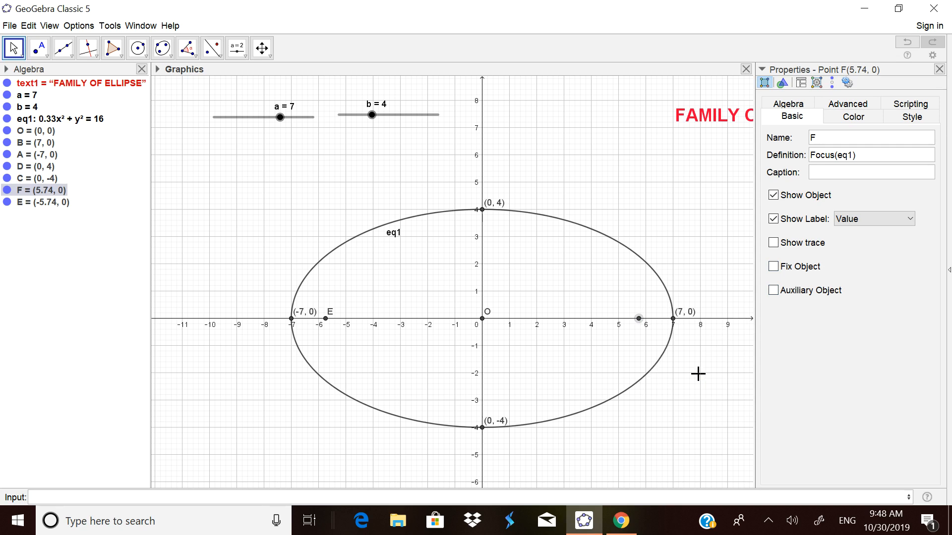
right_click(640, 320)
left_click(672, 374)
Step: Set the label of focus E to show Name & Value
right_click(26, 203)
left_click(75, 402)
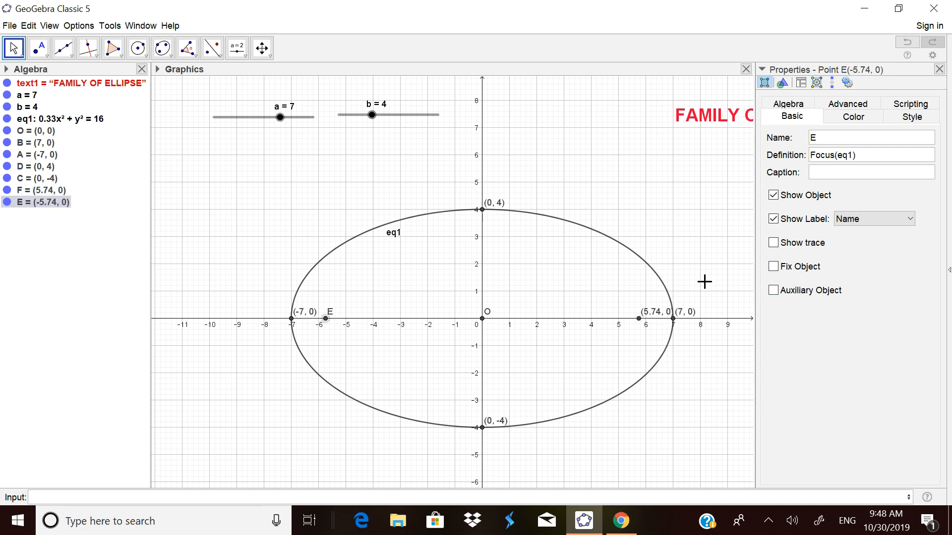
left_click(909, 222)
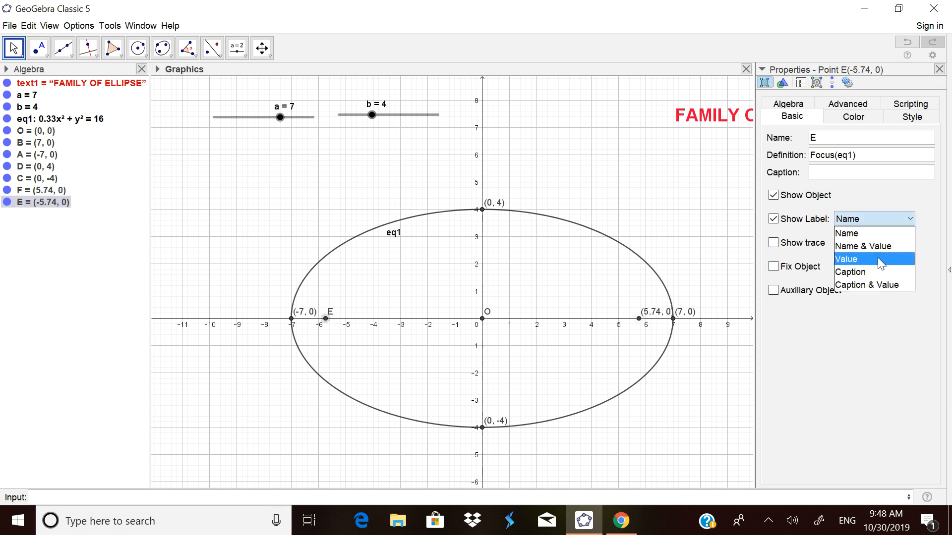
left_click(880, 248)
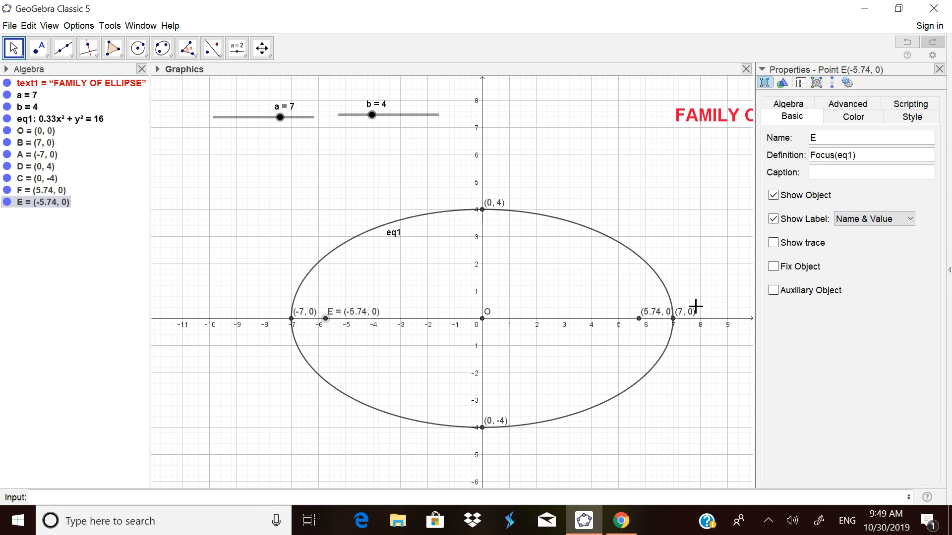
Step: Set the label of focus F to show Name & Value and move that label below the x-axis
right_click(29, 191)
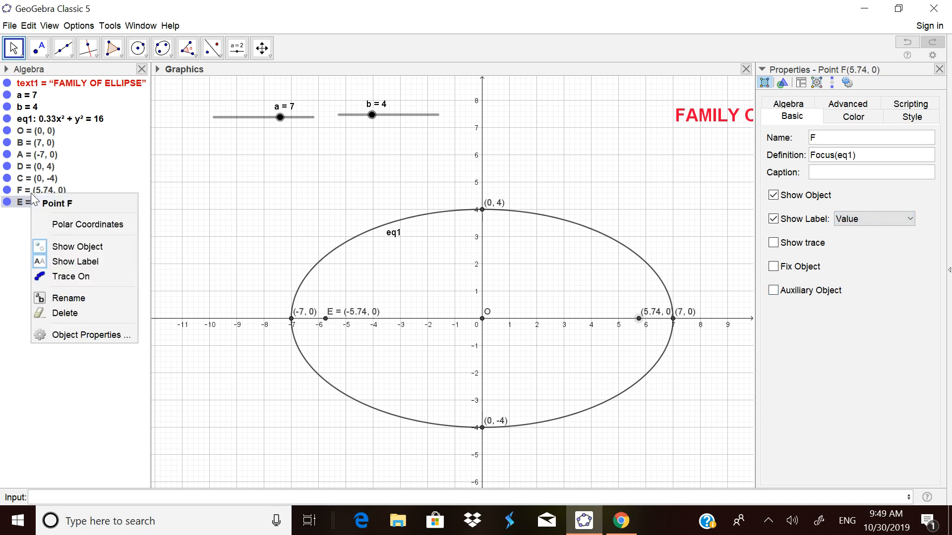
left_click(84, 336)
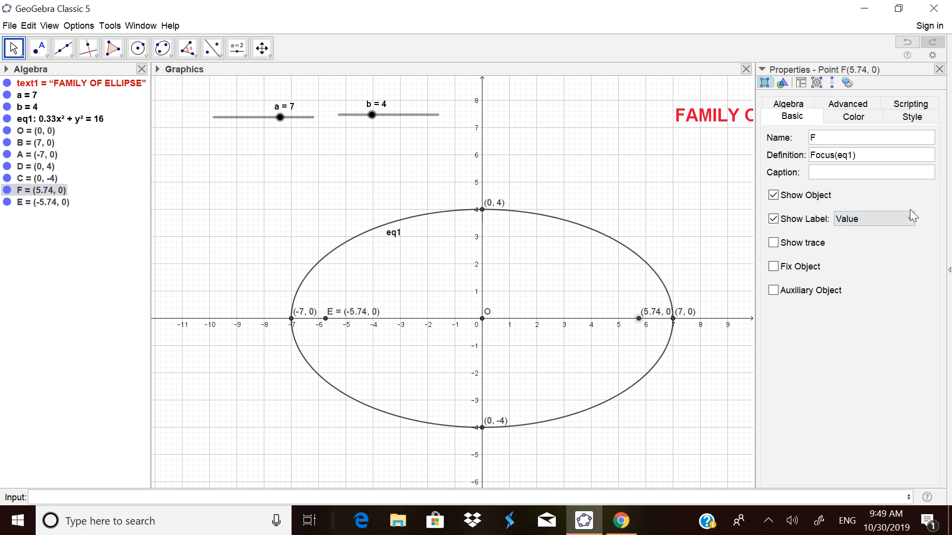
left_click(898, 220)
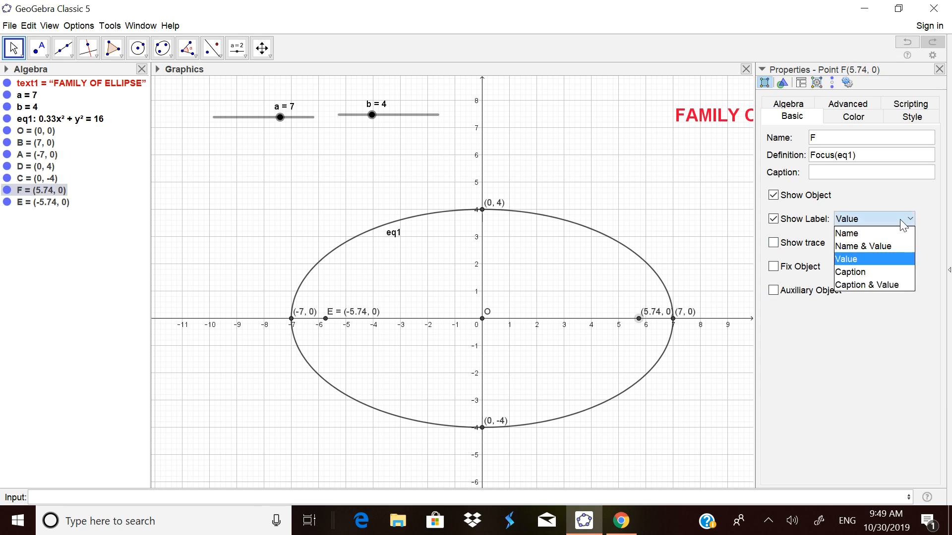
left_click(888, 248)
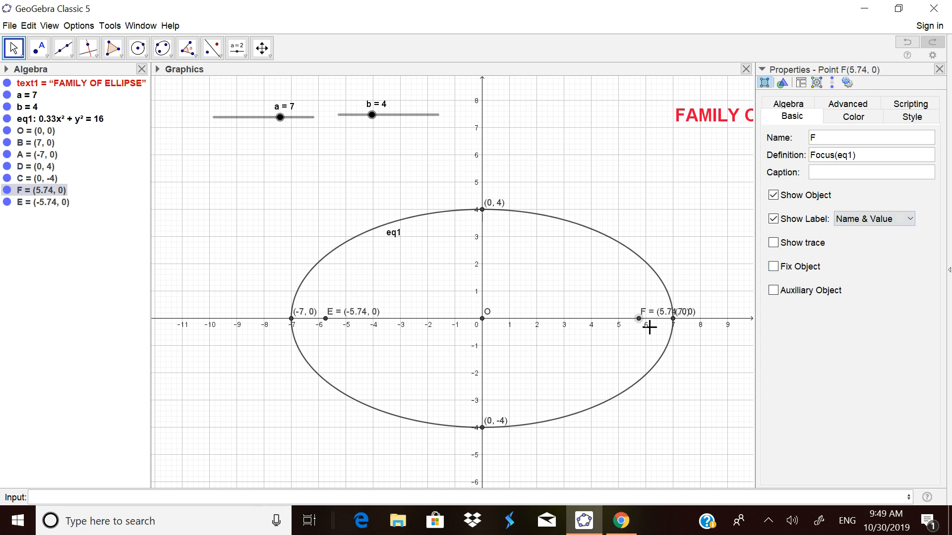
left_click(939, 69)
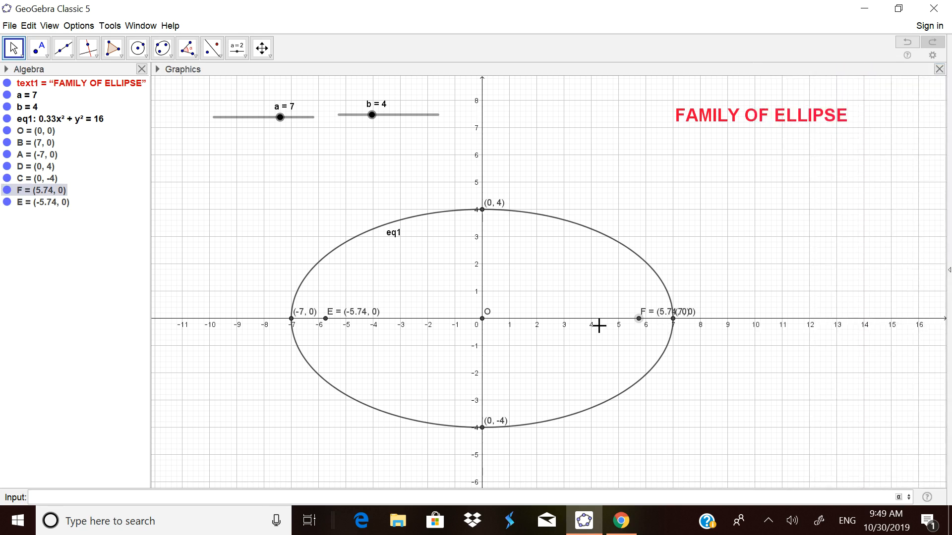
left_click_drag(662, 313, 632, 346)
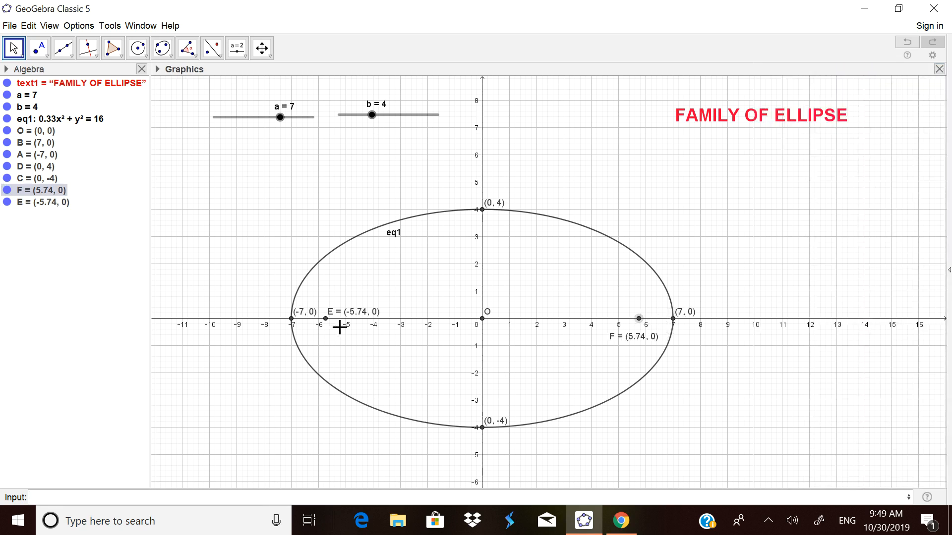
Step: Move the label of focus E below the x-axis and start a new LaTeX formula text beneath the FAMILY OF ELLIPSE title
left_click_drag(348, 321, 330, 338)
left_click(246, 57)
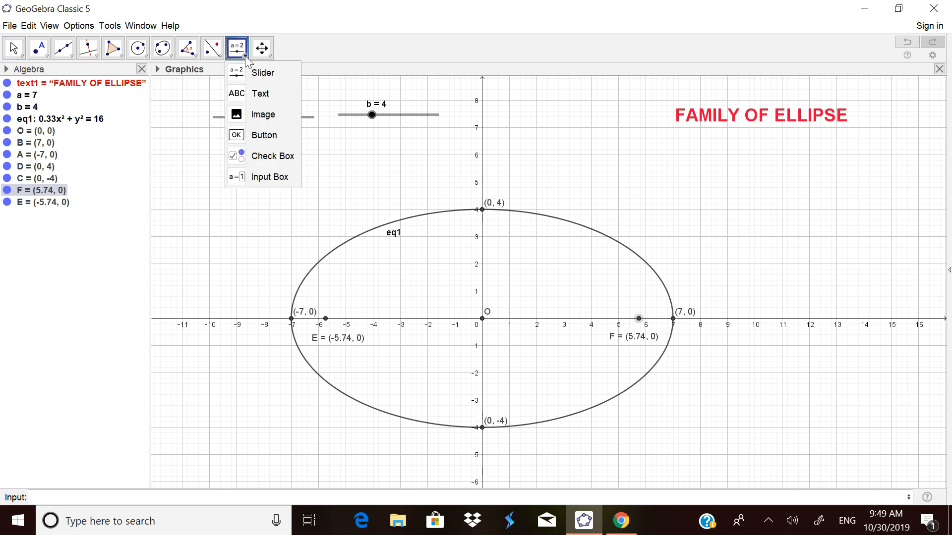
left_click(259, 93)
left_click(693, 193)
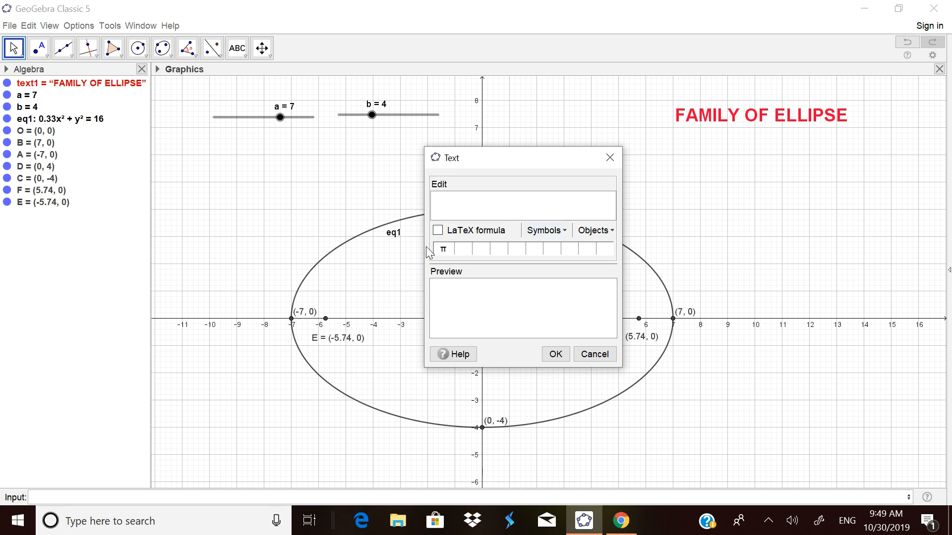
left_click(439, 231)
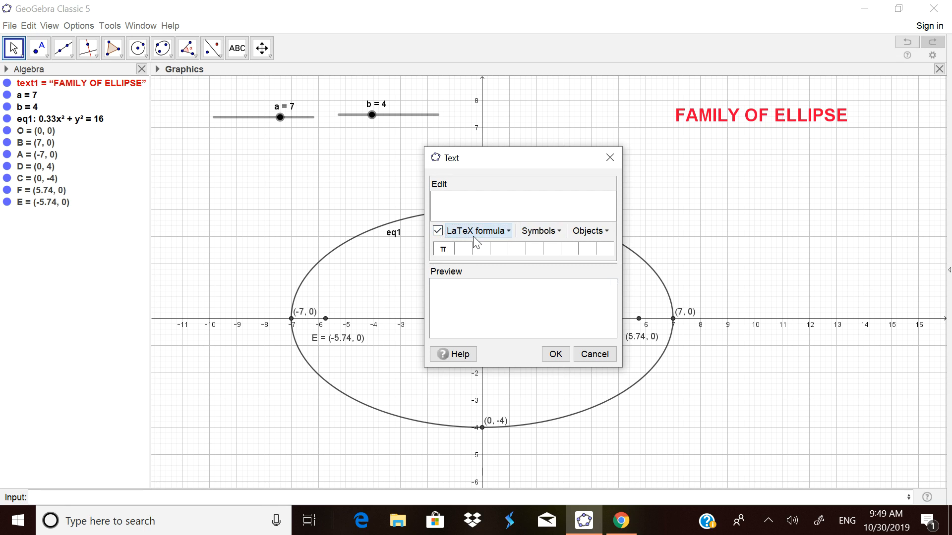
Step: Insert a fraction template in the formula text and set its numerator to x²
left_click(493, 232)
mouse_move(492, 249)
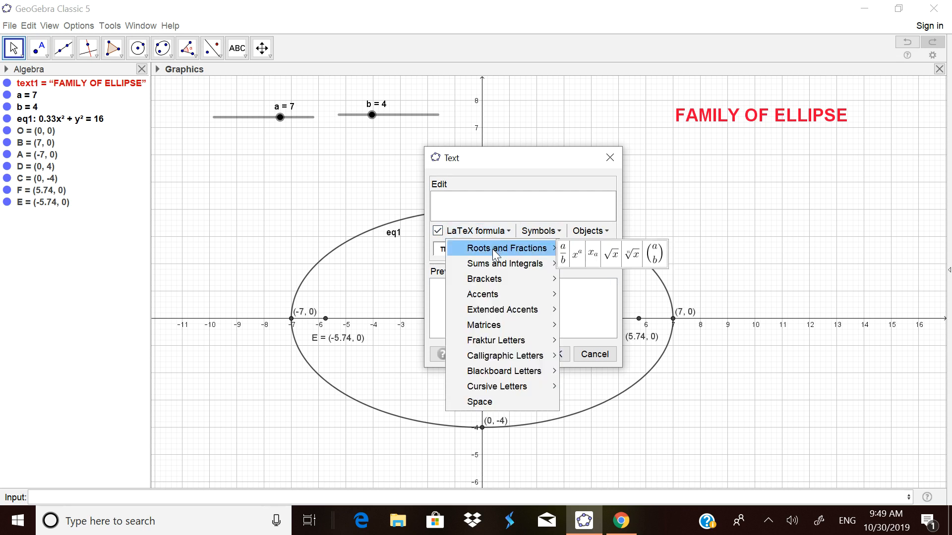
left_click(564, 252)
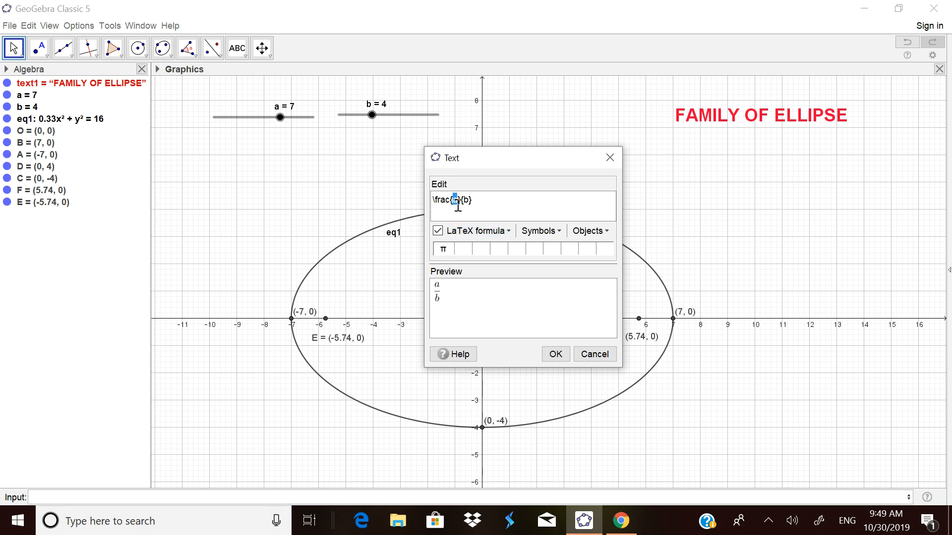
type("x")
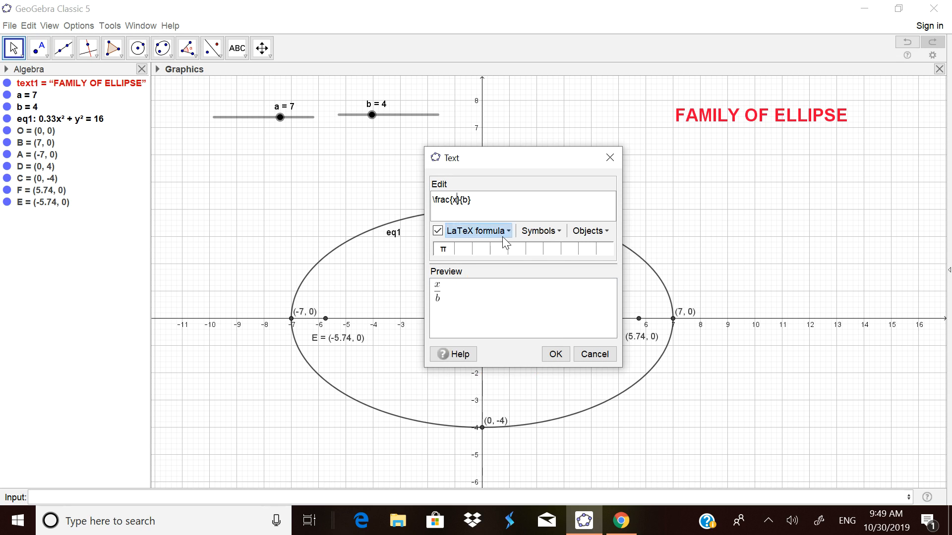
left_click(502, 234)
mouse_move(530, 252)
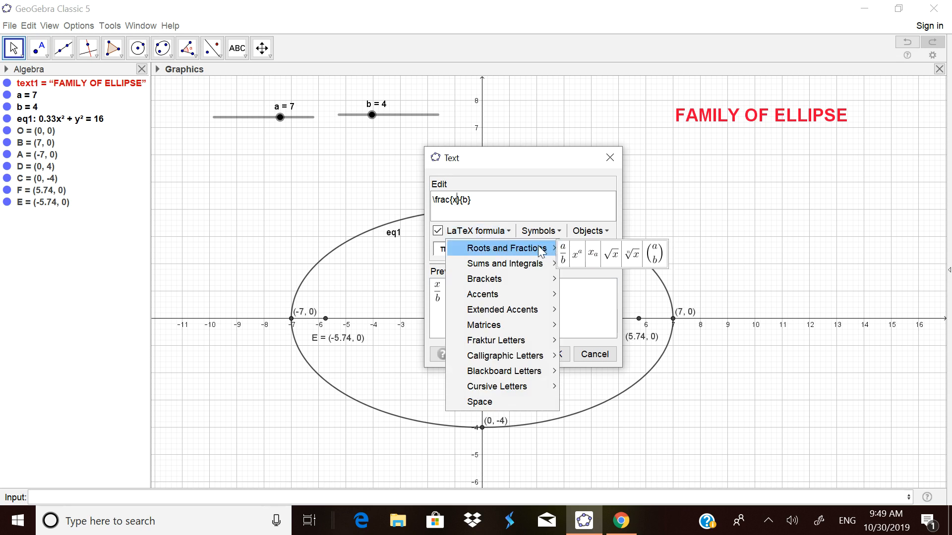
left_click(541, 231)
mouse_move(555, 250)
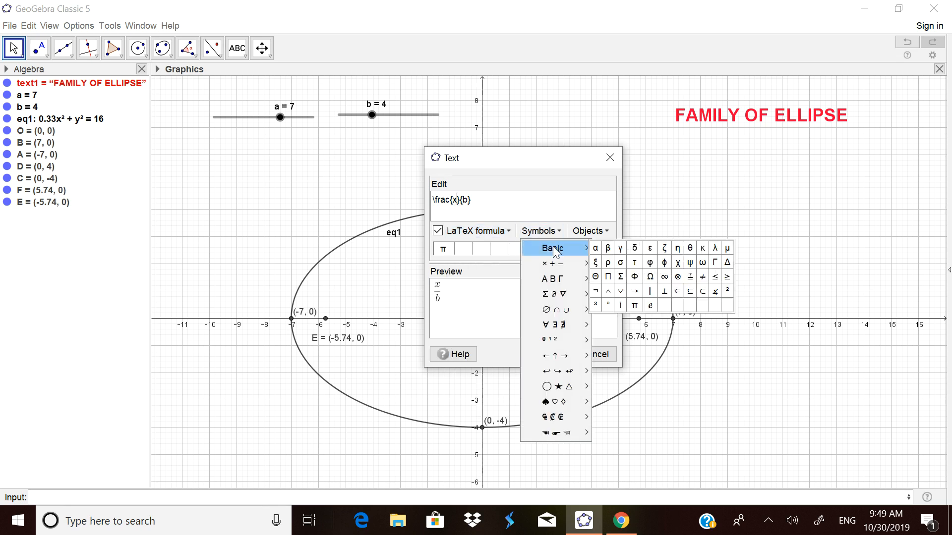
left_click(727, 293)
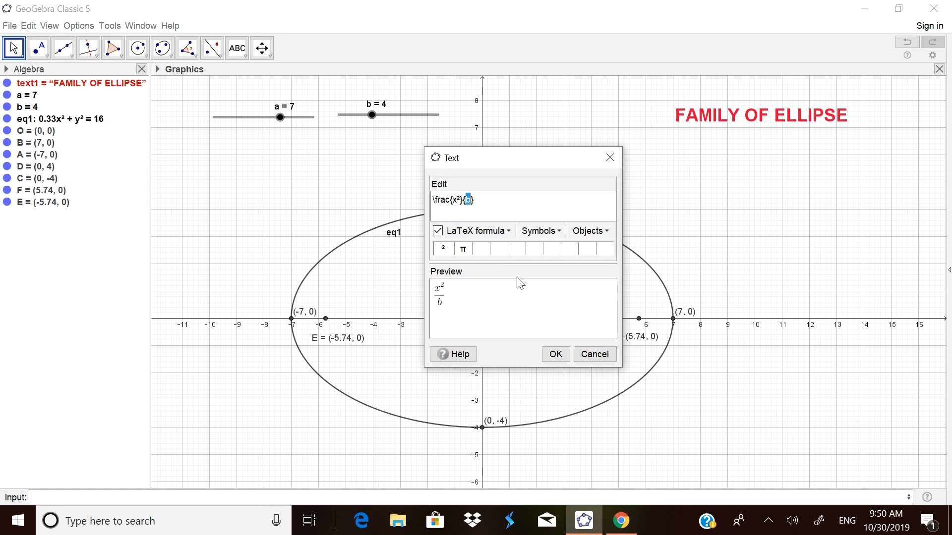
Step: Replace the fraction's placeholder denominator with the linked object a, squared with the ² symbol
left_click(590, 231)
left_click_drag(631, 291, 629, 305)
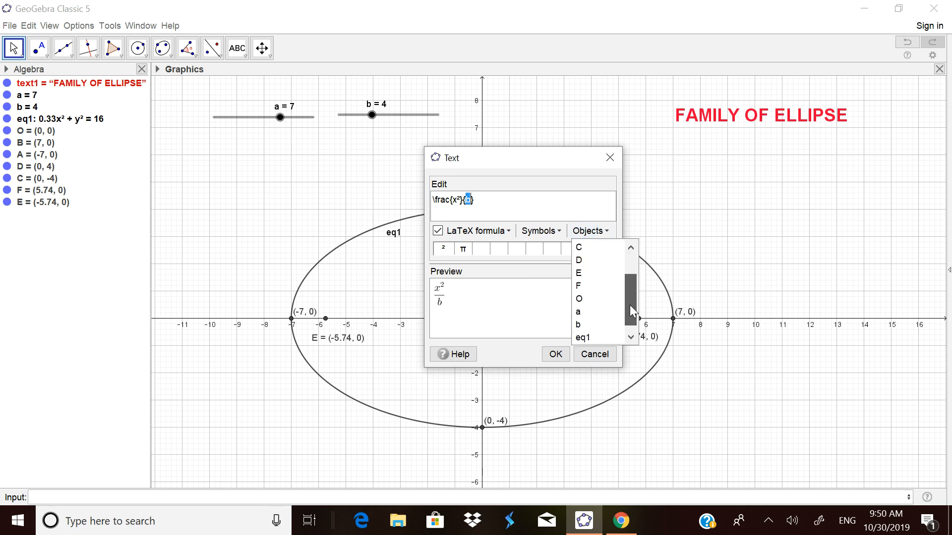
left_click(590, 312)
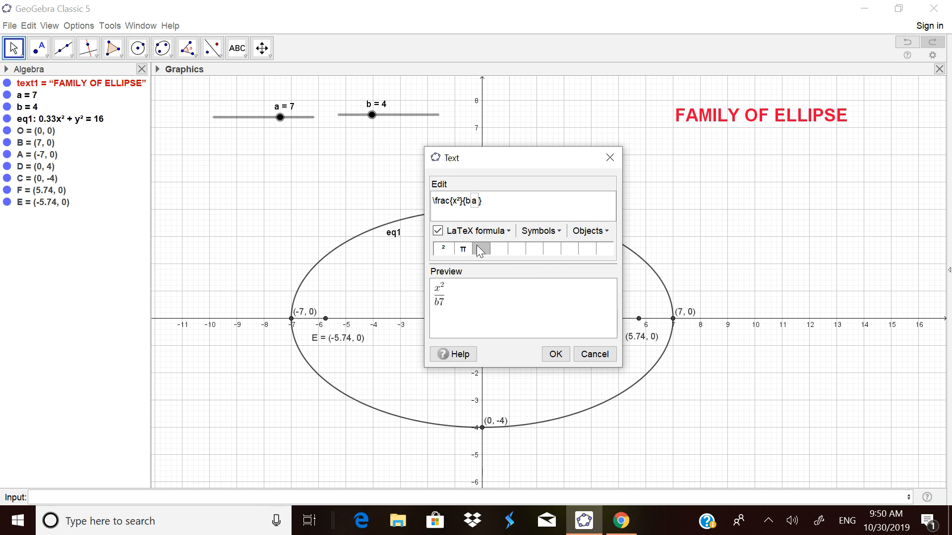
left_click(551, 231)
mouse_move(556, 249)
left_click(727, 293)
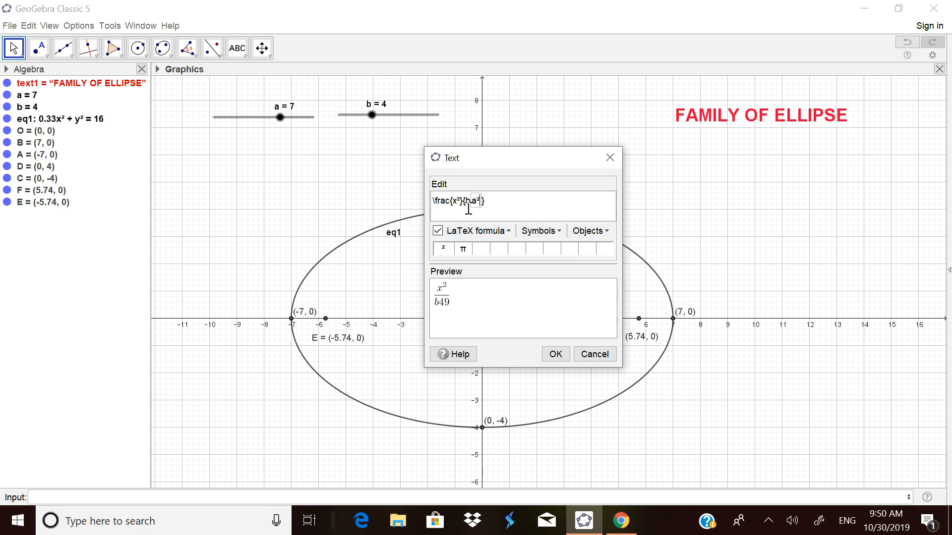
key("BackSpace")
Step: Append a plus sign with a LaTeX space on each side after the x² fraction
left_click(492, 234)
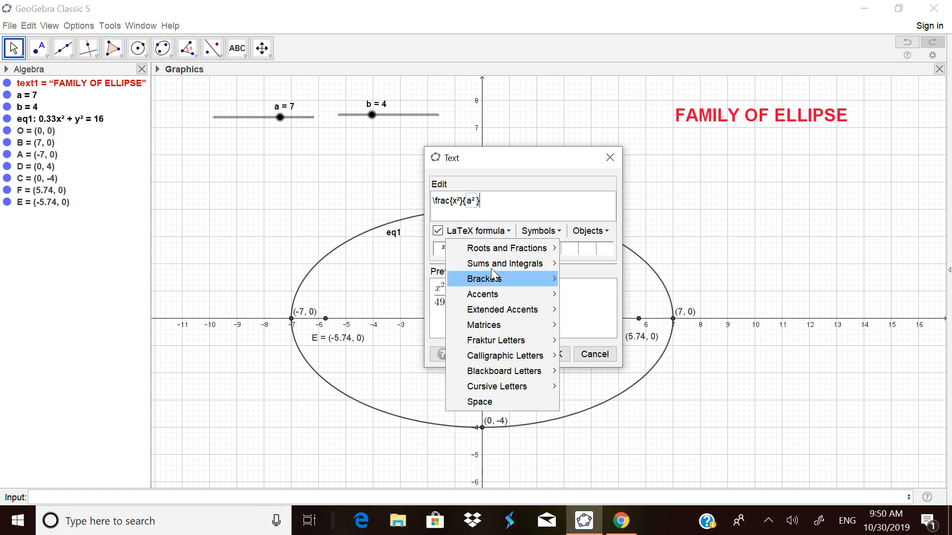
left_click(491, 399)
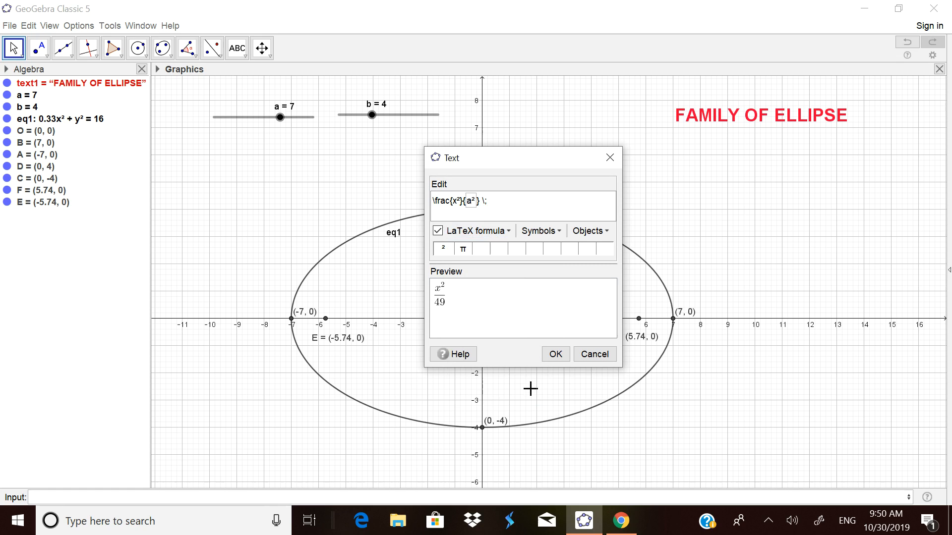
type("+")
left_click(499, 233)
left_click(487, 403)
Step: Add a second fraction after the plus sign and set its numerator to y²
left_click(493, 232)
mouse_move(498, 250)
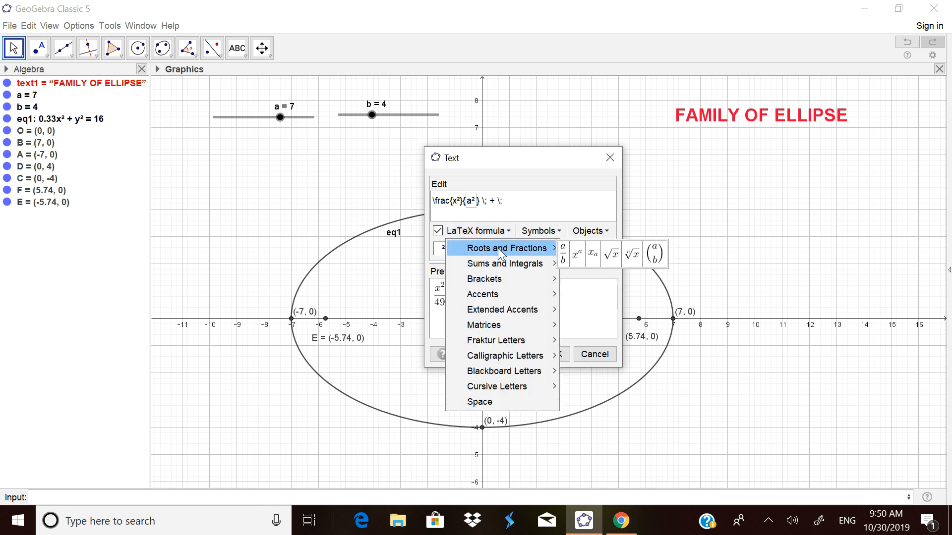
left_click(565, 255)
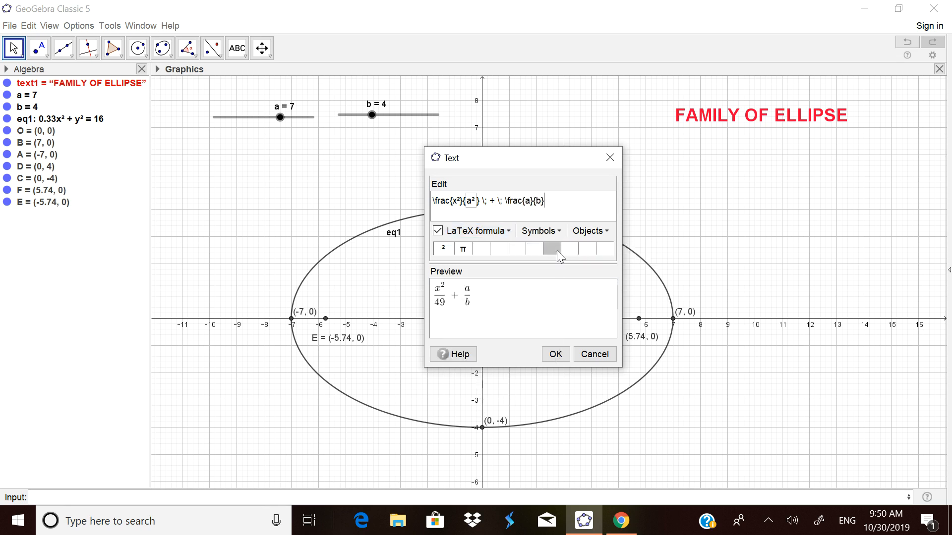
double_click(527, 201)
type("y")
left_click(559, 231)
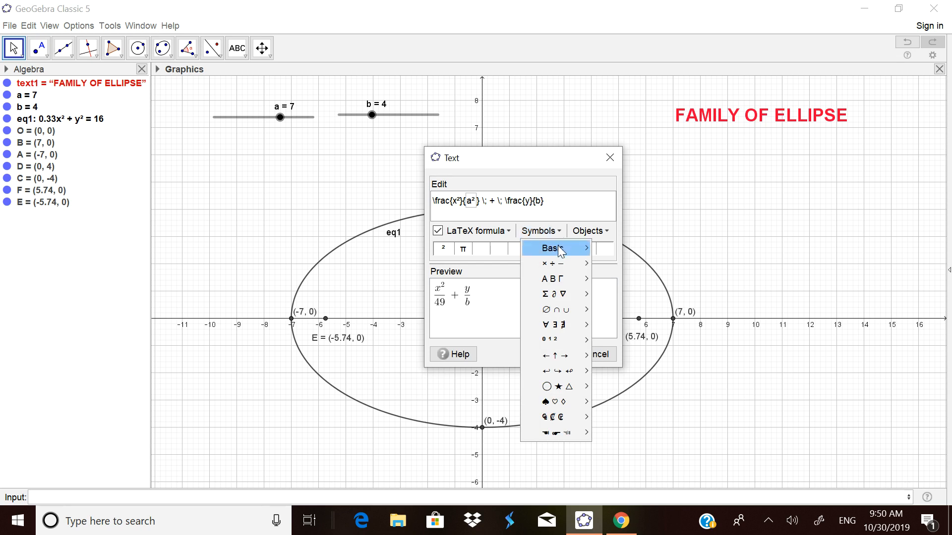
mouse_move(559, 248)
left_click(726, 292)
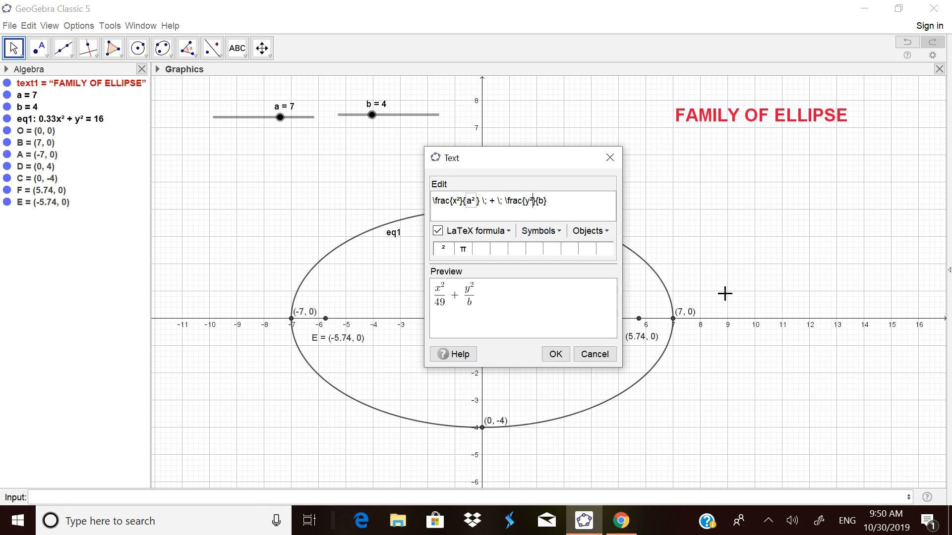
Step: Replace the second fraction's placeholder denominator with the linked object b, squared with the ² symbol
double_click(540, 201)
left_click(613, 240)
scroll(632, 307, "down", 1)
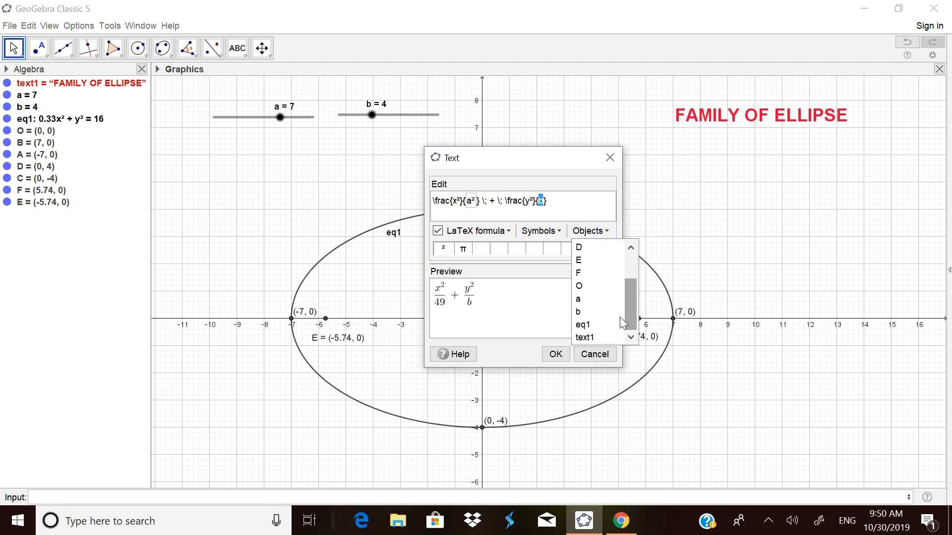
left_click(588, 323)
left_click(537, 202)
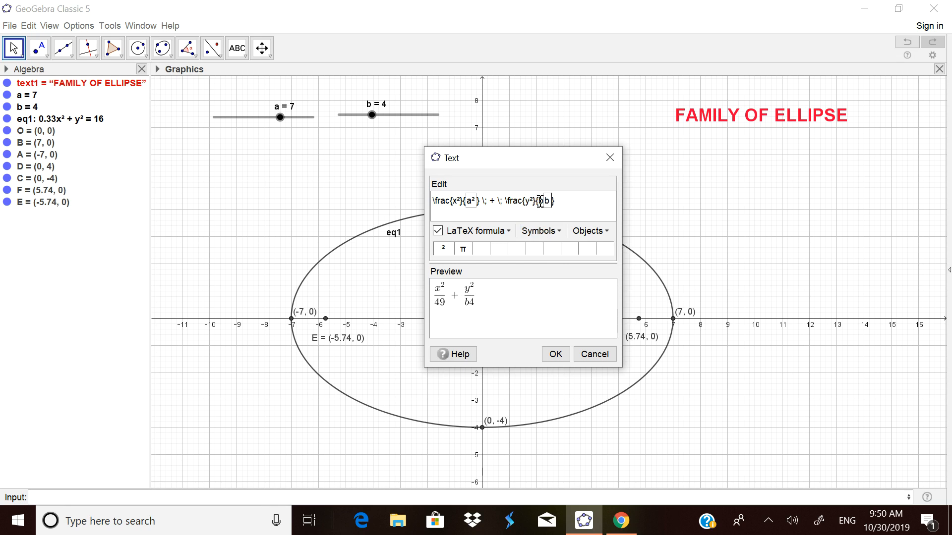
key("Delete")
left_click(554, 232)
mouse_move(556, 253)
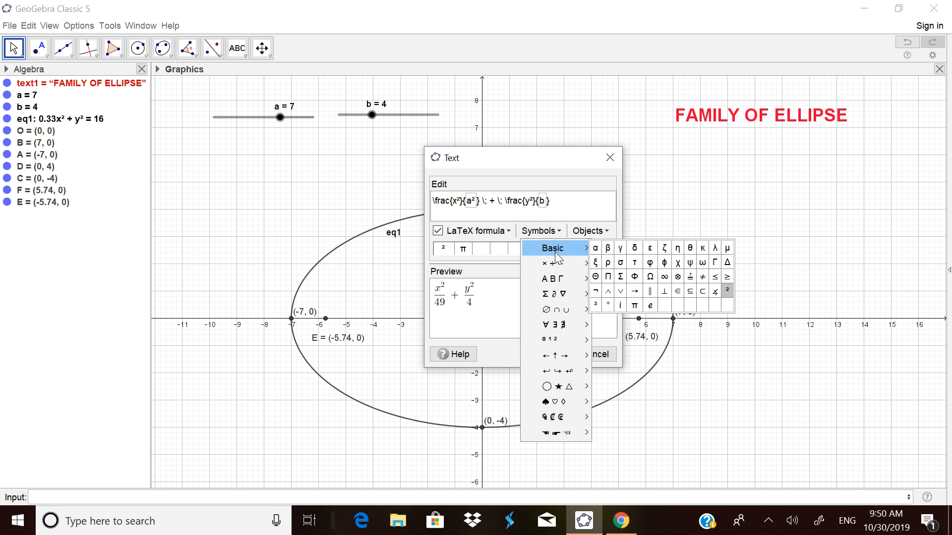
left_click(727, 292)
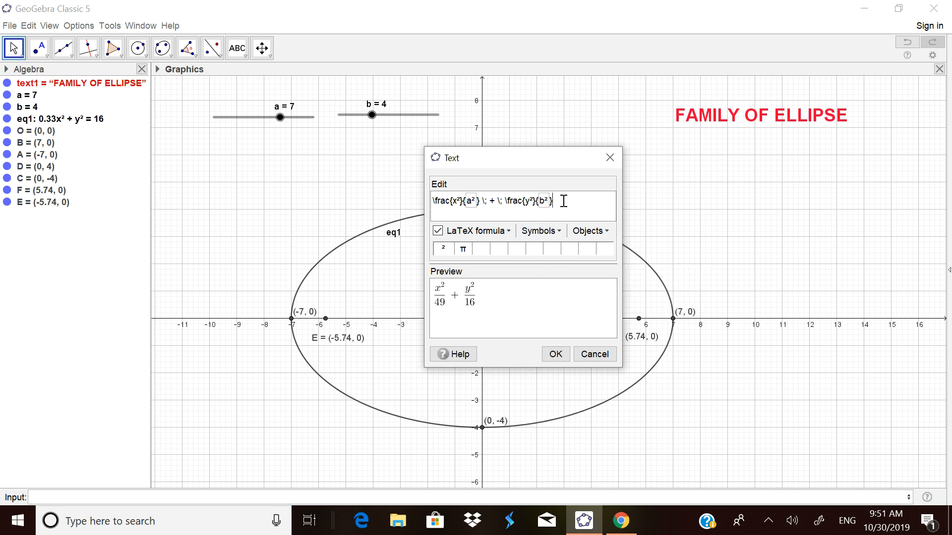
Step: Complete the formula with = 1, putting LaTeX spaces around the equals sign, and create the text
type("=")
key("BackSpace")
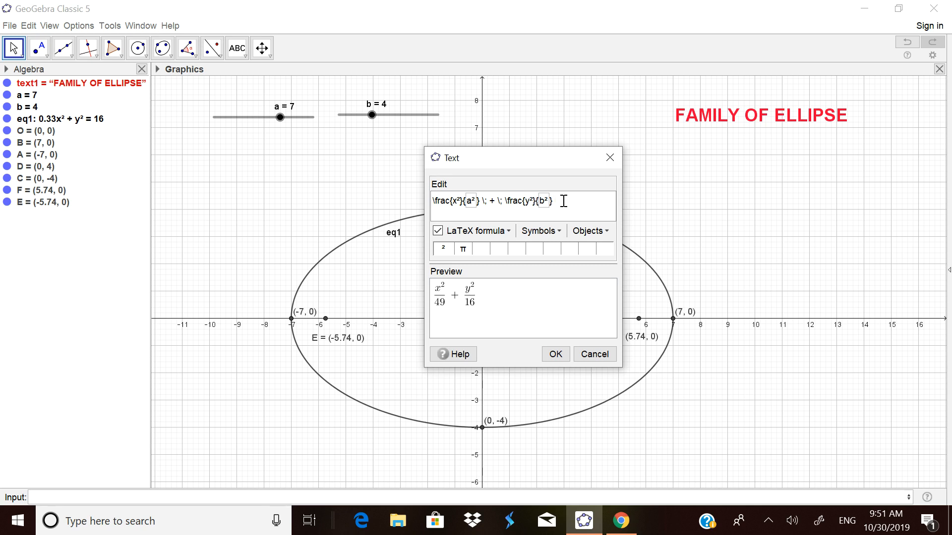
left_click(505, 231)
left_click(499, 406)
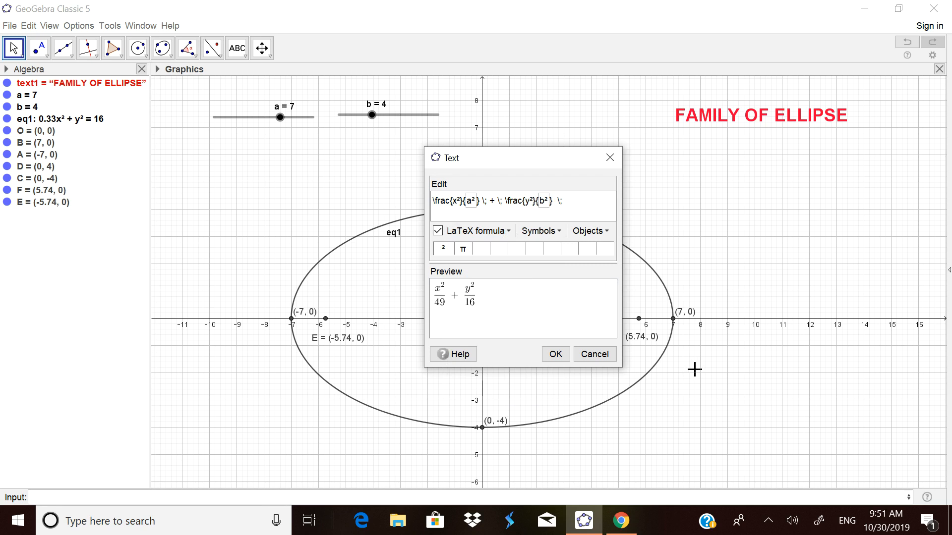
type("=")
left_click(507, 233)
left_click(496, 402)
type("1")
left_click(550, 353)
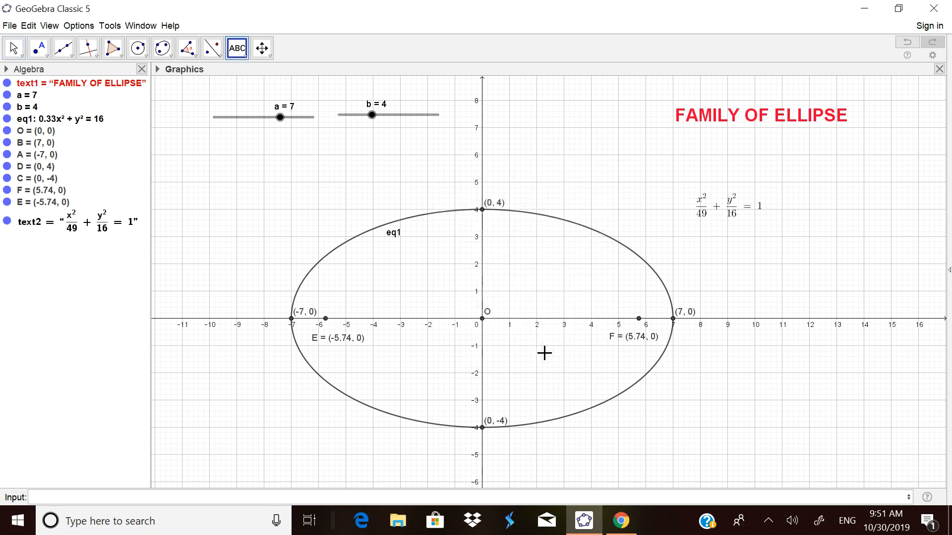
Step: Set the ellipse equation text to Large size and bold
right_click(718, 209)
left_click(743, 334)
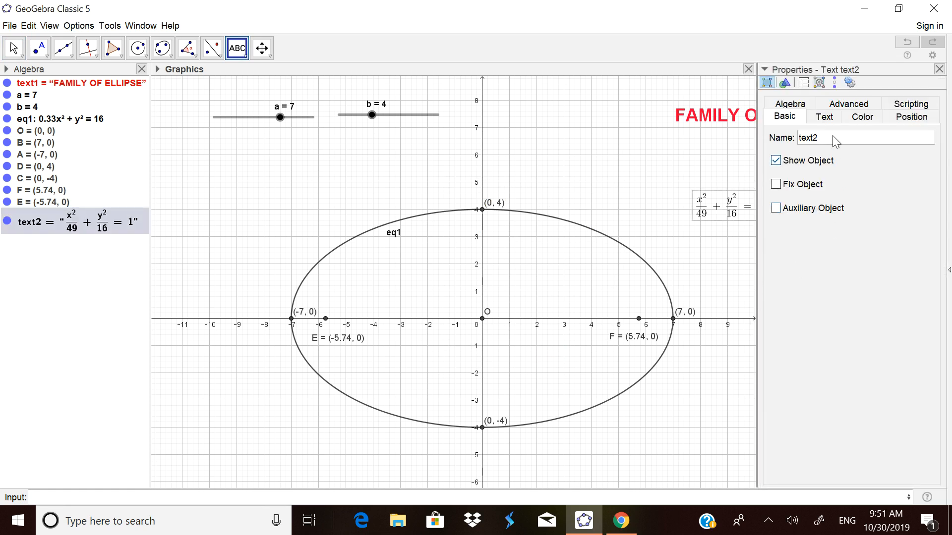
left_click(828, 117)
left_click(870, 138)
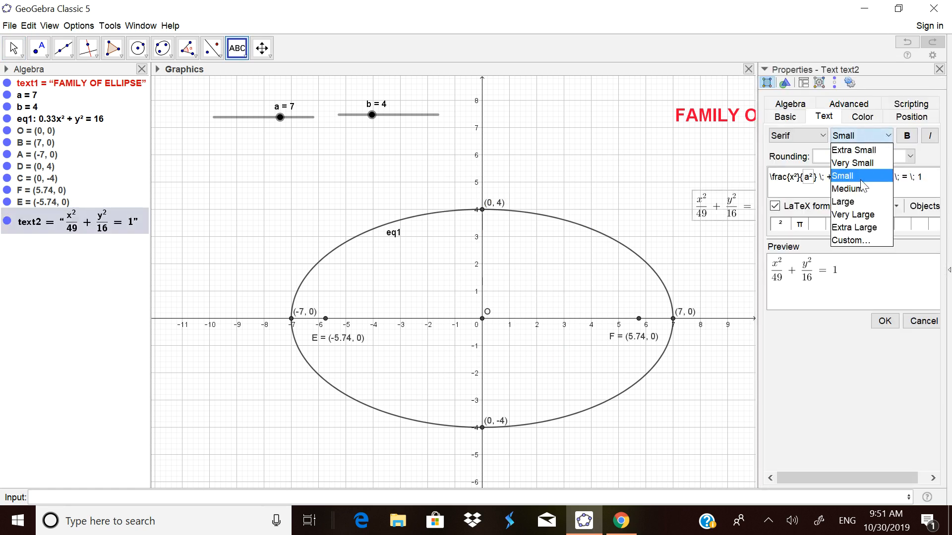
left_click(855, 201)
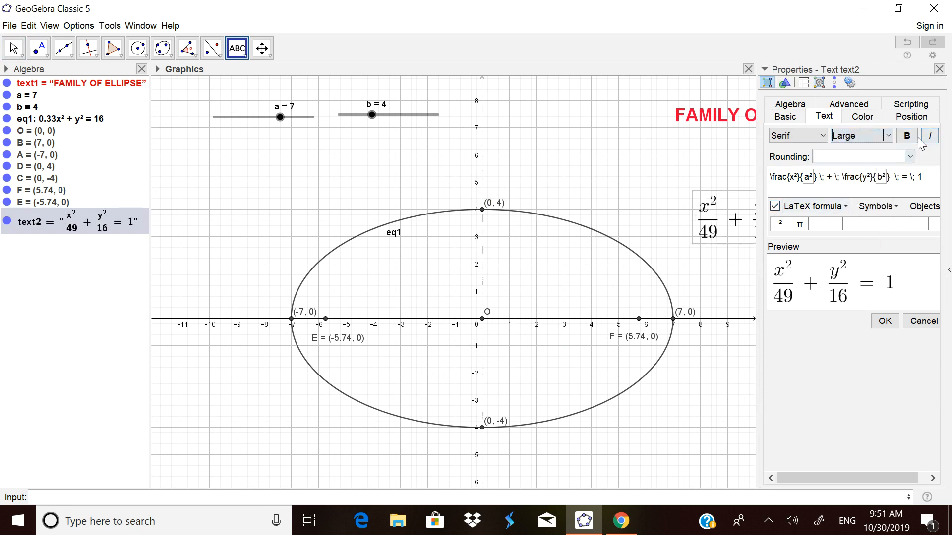
left_click(907, 135)
Step: Color the equation text red and move it closer beneath the FAMILY OF ELLIPSE title
left_click(860, 118)
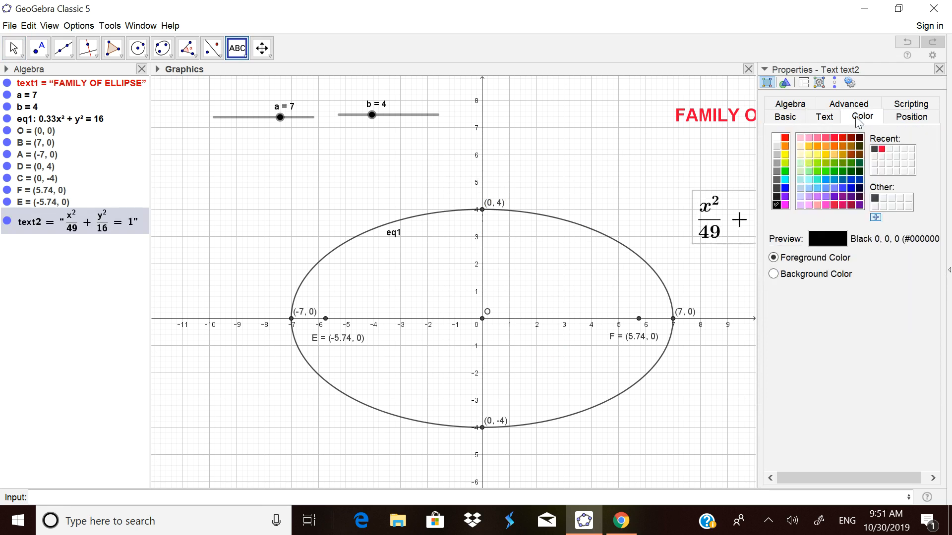
left_click(835, 137)
left_click(940, 68)
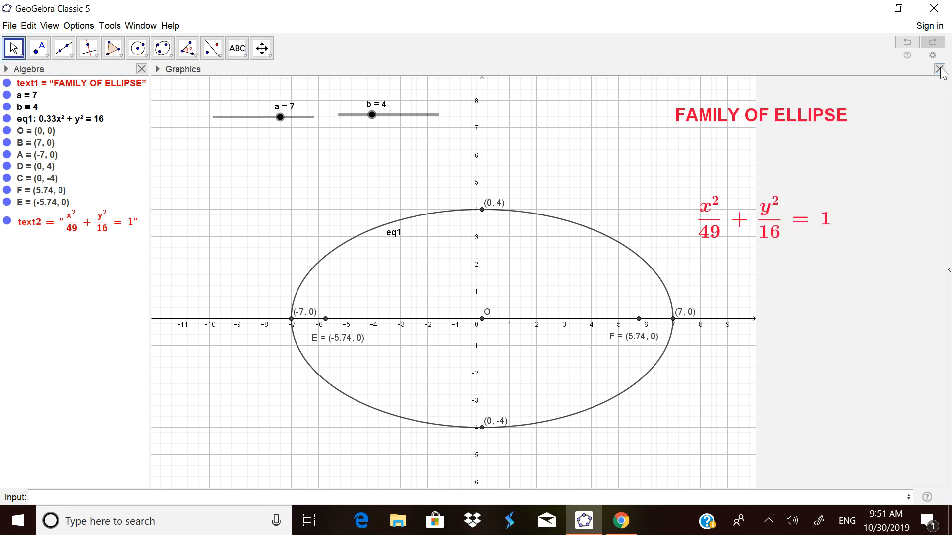
left_click_drag(779, 217, 763, 187)
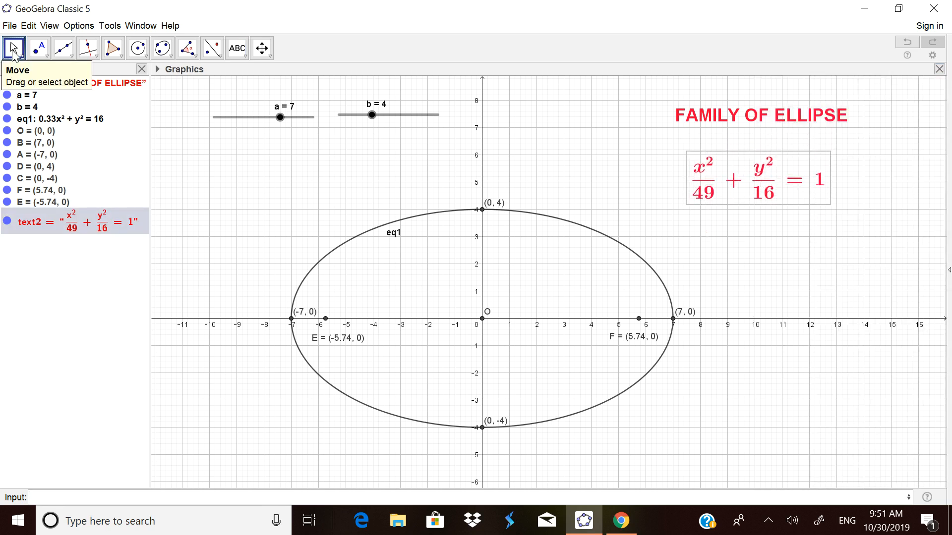
Step: Set slider a to 8 with b at 4 to test the ellipse and its equation text
mouse_move(280, 117)
left_mouse_down()
mouse_move(247, 118)
mouse_move(291, 118)
left_mouse_up()
mouse_move(376, 119)
left_mouse_down()
mouse_move(357, 124)
mouse_move(427, 124)
mouse_move(372, 126)
left_mouse_up()
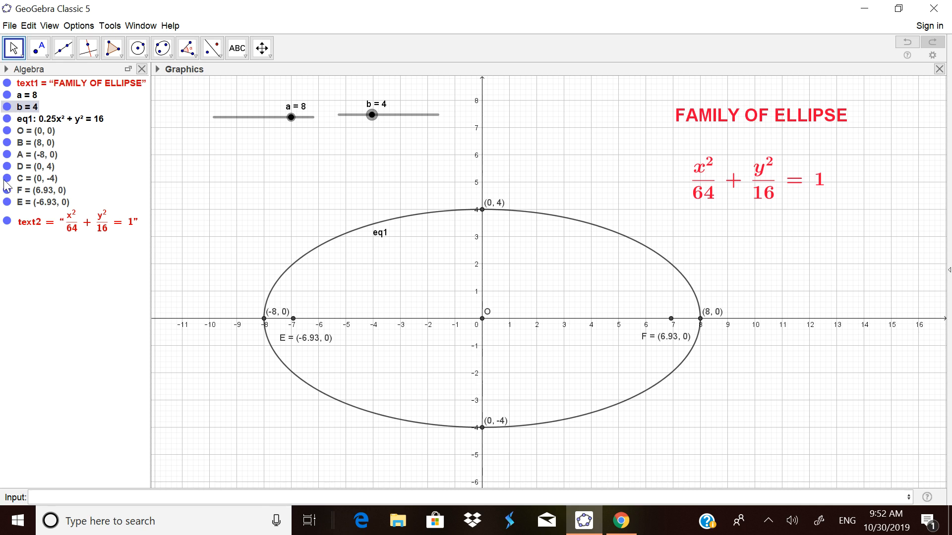
Step: Hide foci E and F and the axis intersection points A, B, C and D
left_click(7, 202)
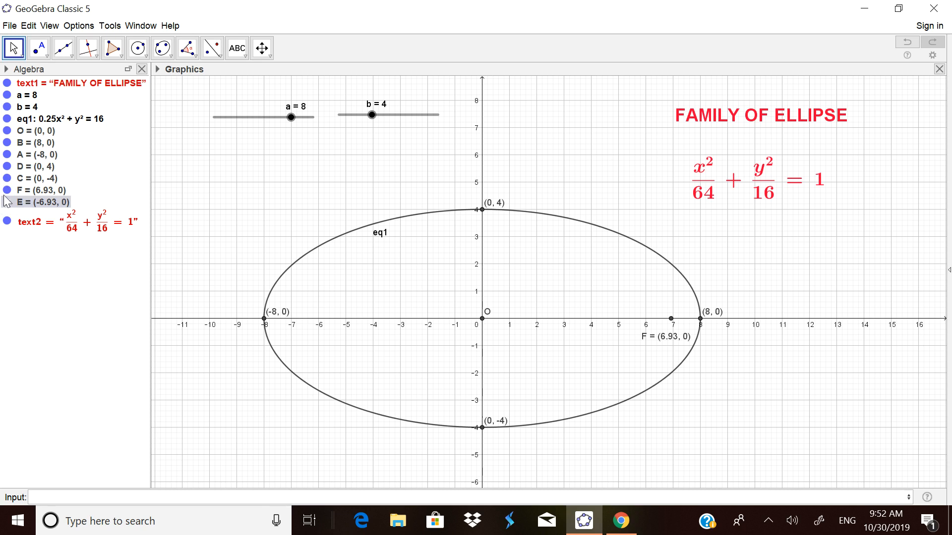
left_click(6, 191)
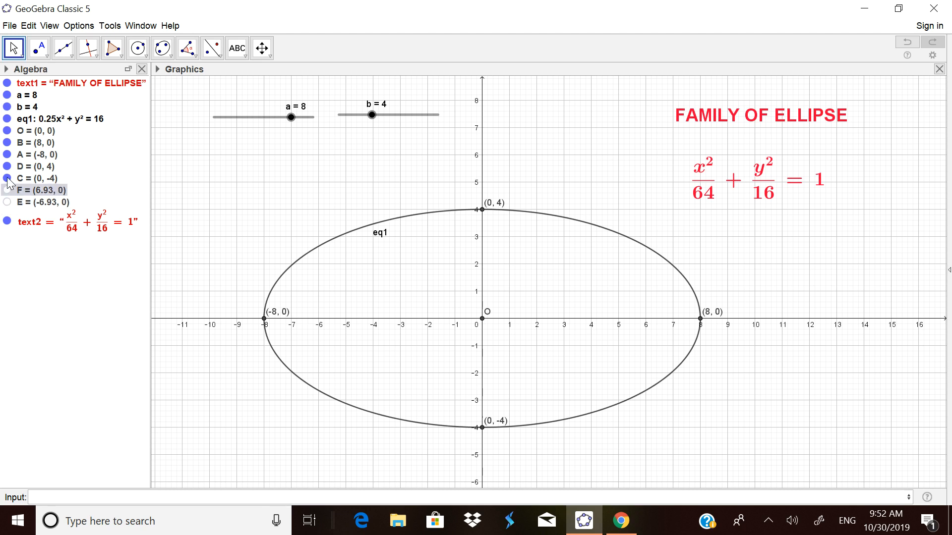
left_click(7, 178)
left_click(7, 166)
left_click(7, 155)
left_click(7, 143)
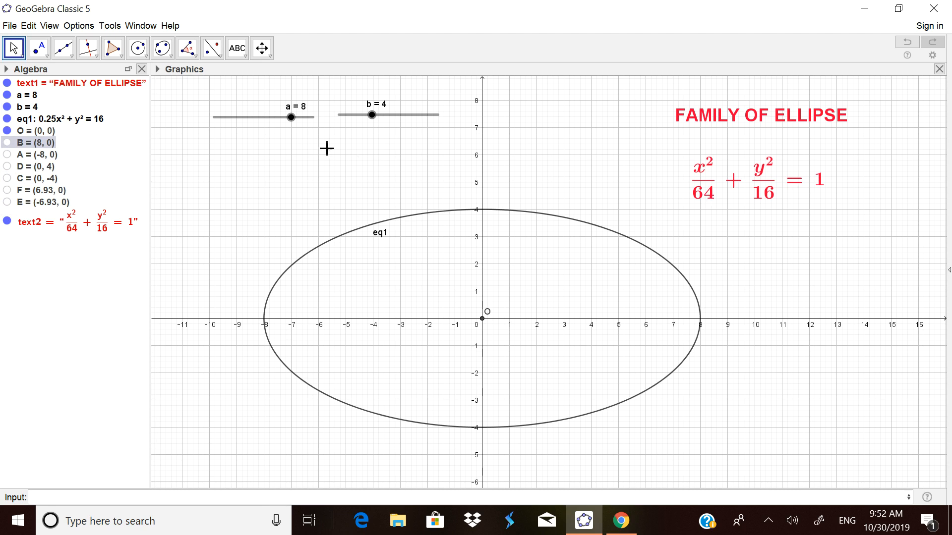
Step: Set slider a to 5 and show foci E and F again
left_click_drag(292, 119, 257, 122)
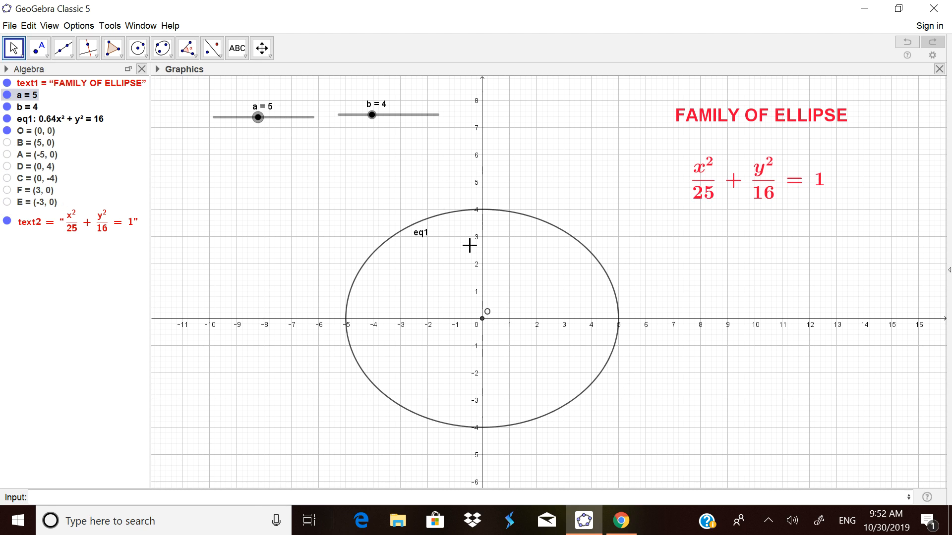
left_click(8, 193)
left_click(7, 191)
left_click(7, 202)
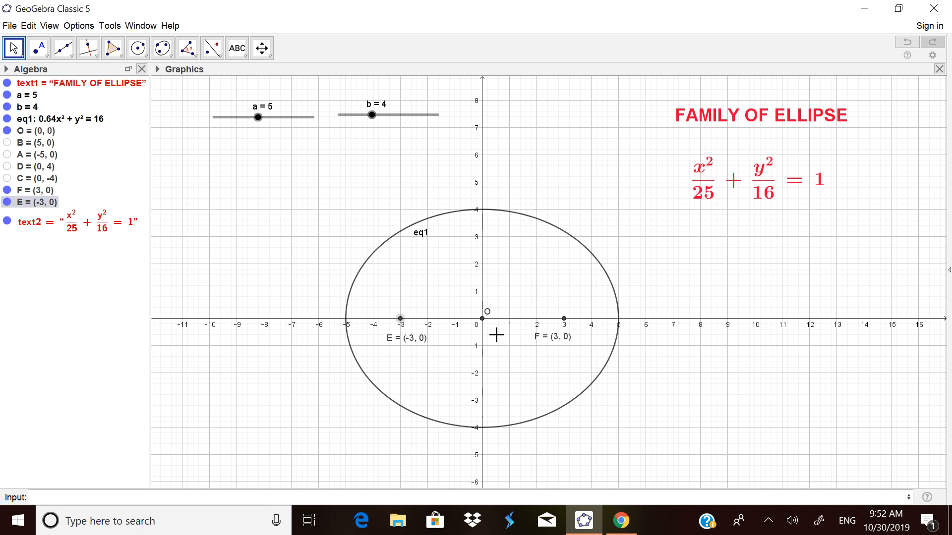